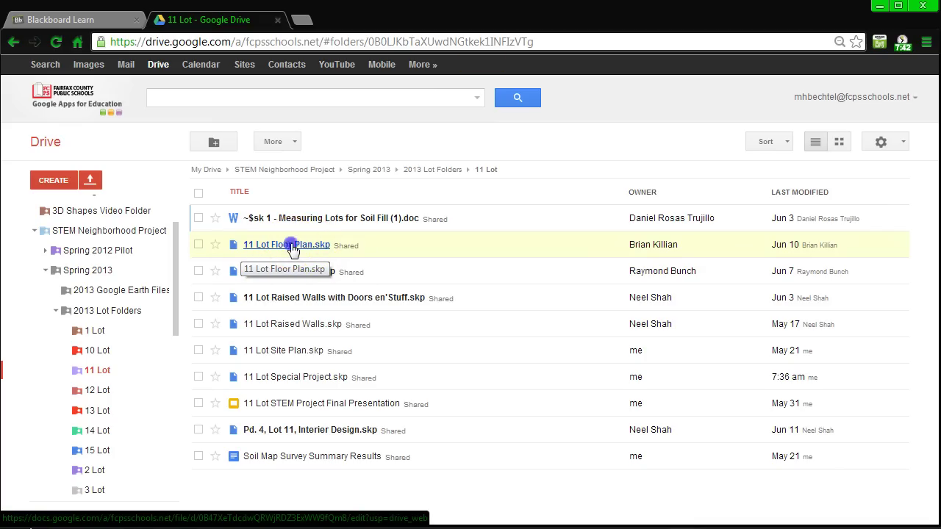
Download 11 Lot Floor Plan.skp from the Drive file preview
{"action": "left_click", "coordinate": [292, 247]}
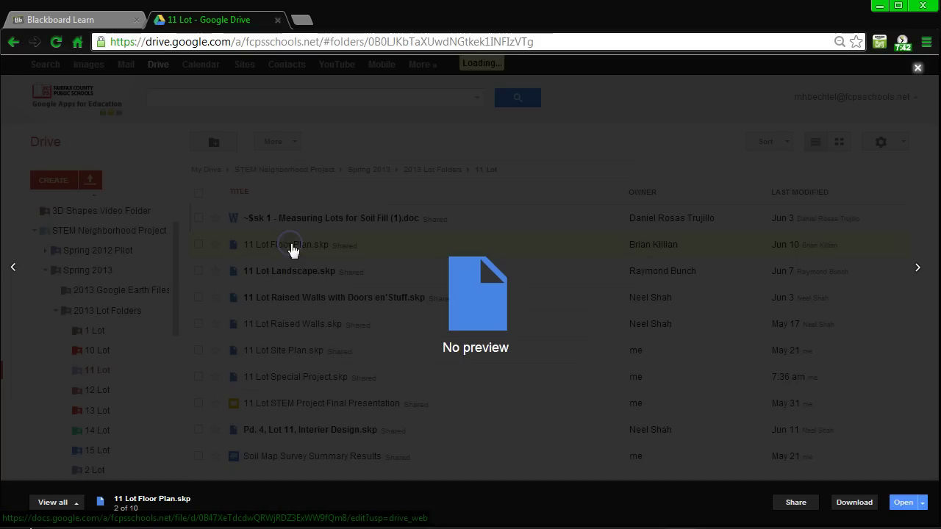
{"action": "left_click", "coordinate": [854, 503]}
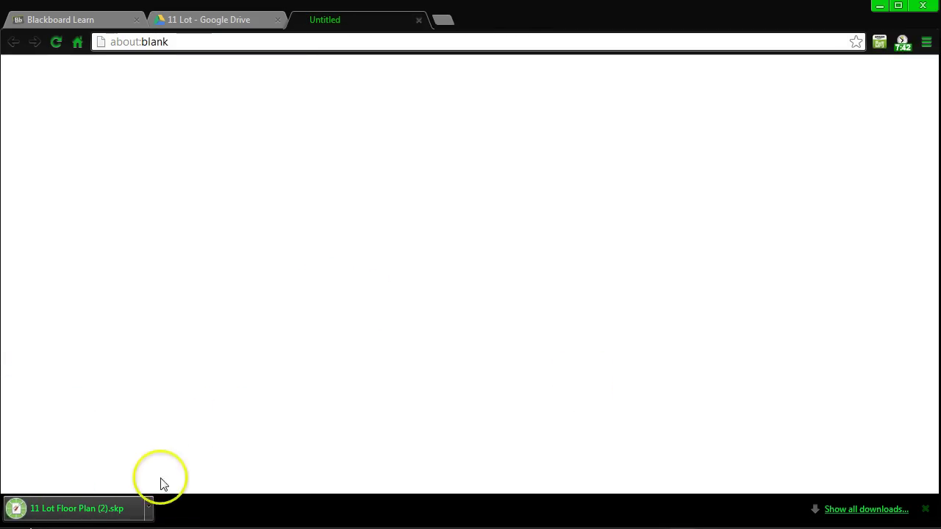
Show 11 Lot Floor Plan (2).skp in Downloads and drag it out of the folder
{"action": "left_click", "coordinate": [147, 508]}
{"action": "left_click", "coordinate": [195, 449]}
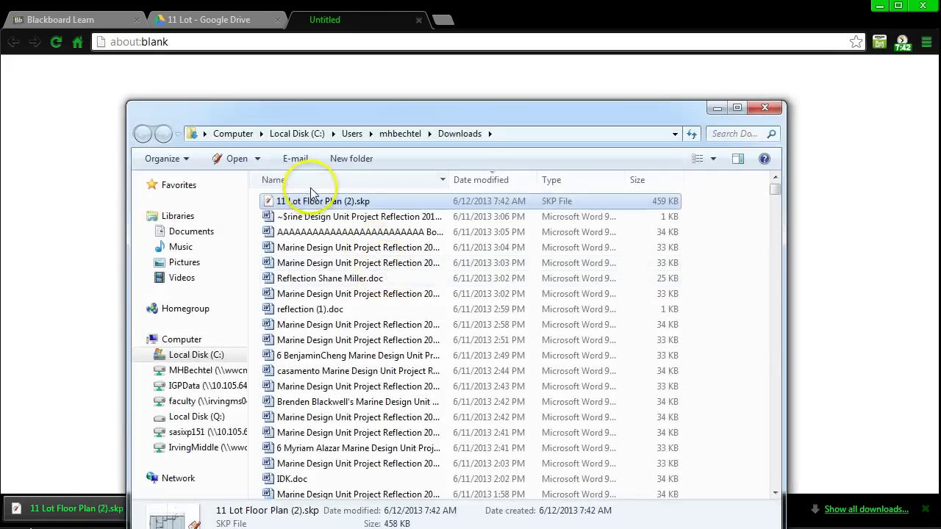
{"action": "left_click_drag", "start_coordinate": [310, 192], "coordinate": [470, 525]}
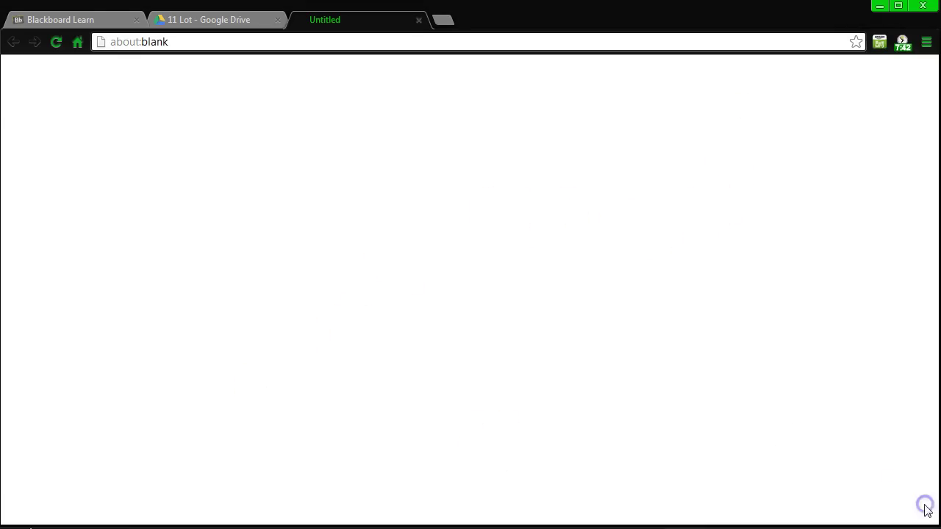
Close the blank browser tab and create a new LayOut document from A3 Landscape
{"action": "left_click", "coordinate": [420, 20]}
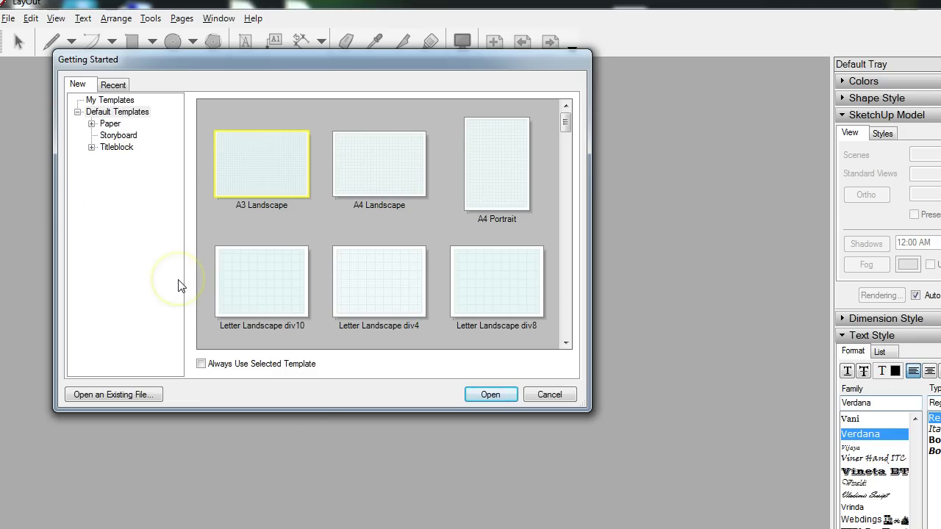
{"action": "left_click", "coordinate": [489, 394]}
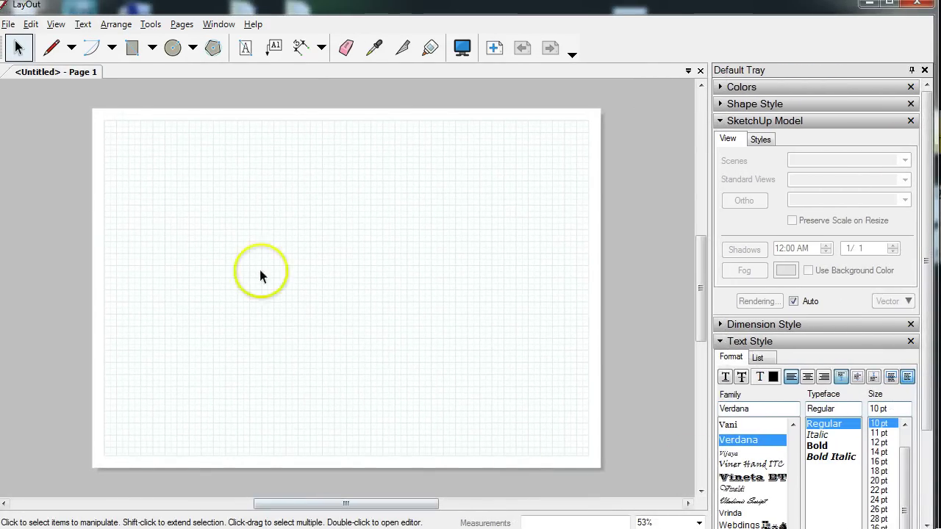
Set the Document Setup paper size to Tabloid (11 in x 17 in), landscape
{"action": "left_click", "coordinate": [7, 25]}
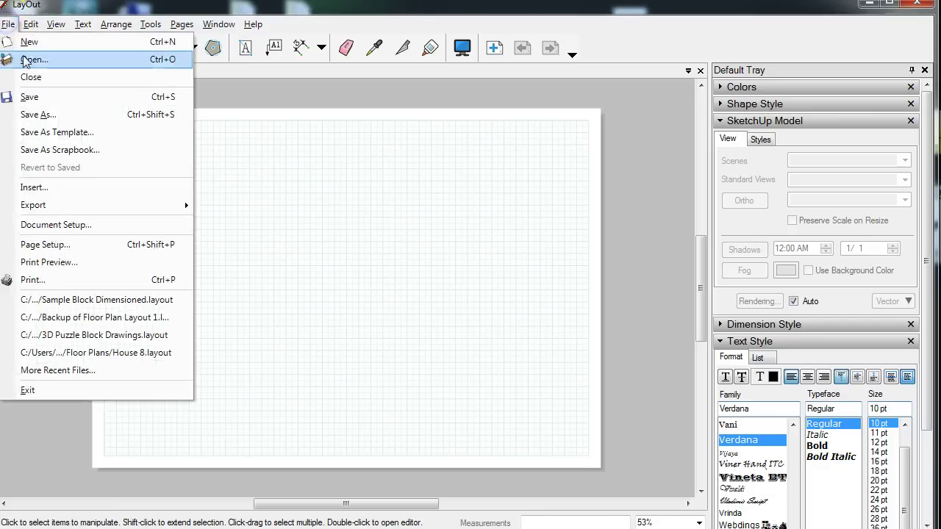
{"action": "left_click", "coordinate": [88, 224]}
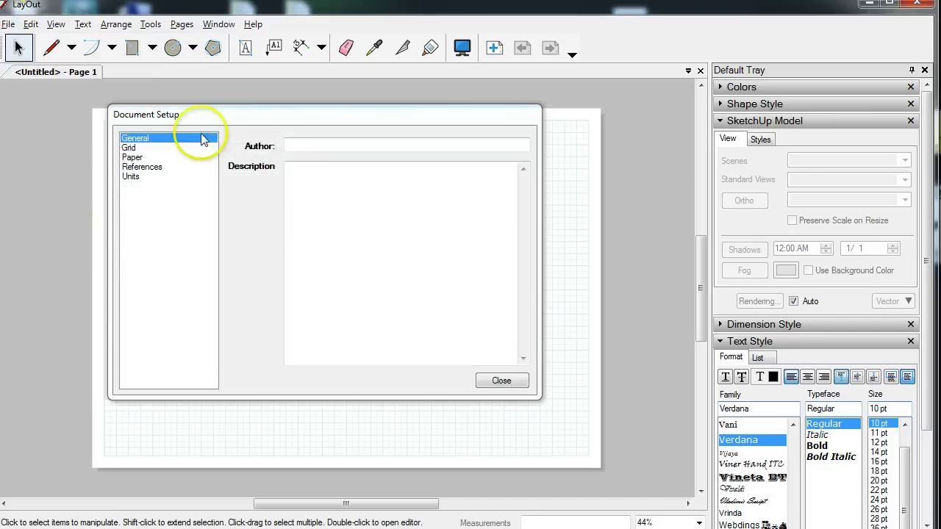
{"action": "left_click", "coordinate": [151, 157]}
{"action": "left_click", "coordinate": [330, 164]}
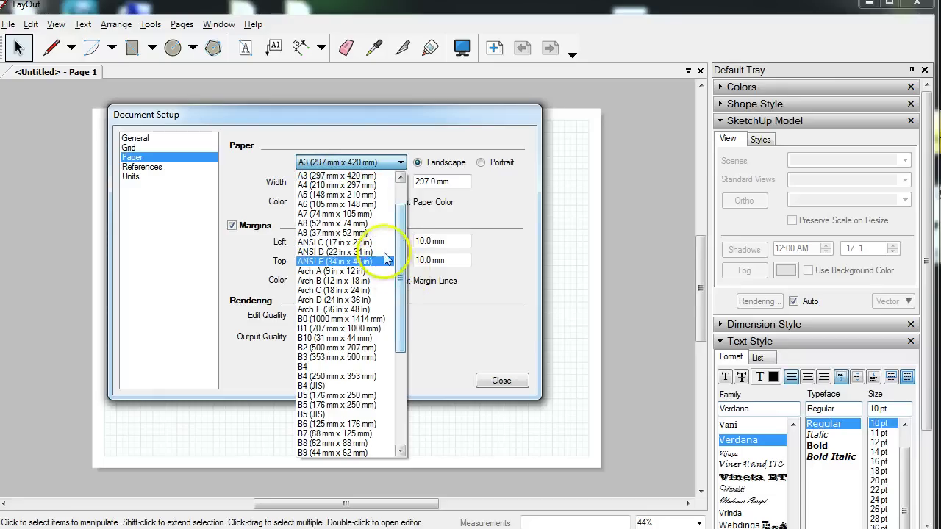
{"action": "left_click_drag", "start_coordinate": [398, 269], "coordinate": [395, 395]}
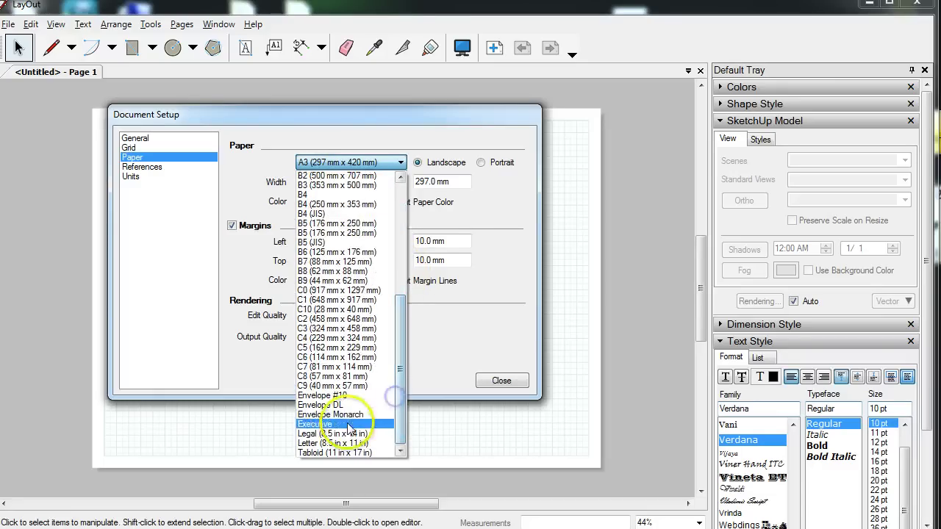
{"action": "left_click", "coordinate": [333, 454]}
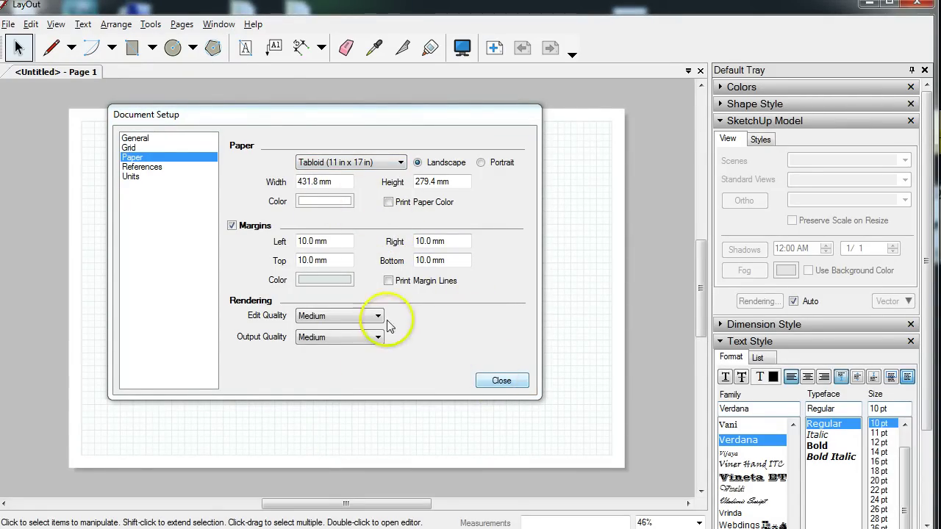
{"action": "left_click", "coordinate": [514, 384]}
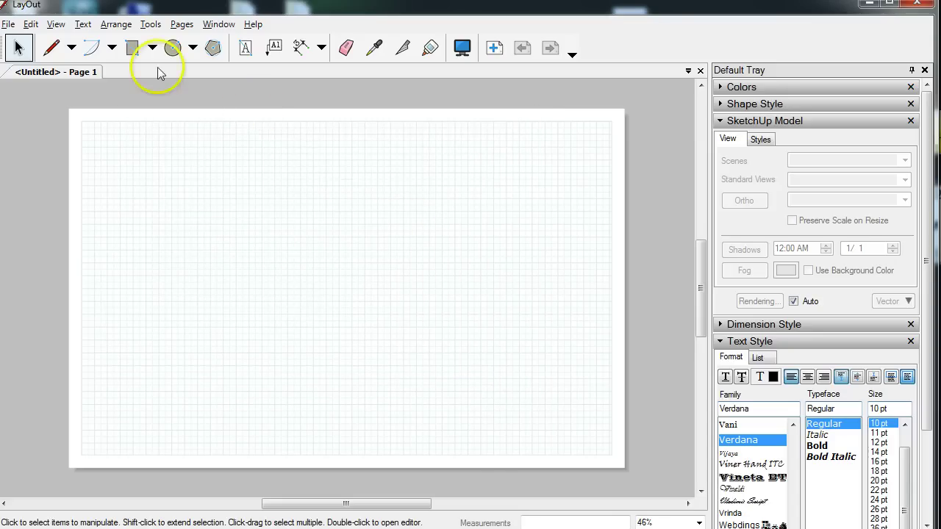
Insert 11 Lot Floor Plan (2).skp onto Page 1
{"action": "left_click", "coordinate": [8, 25]}
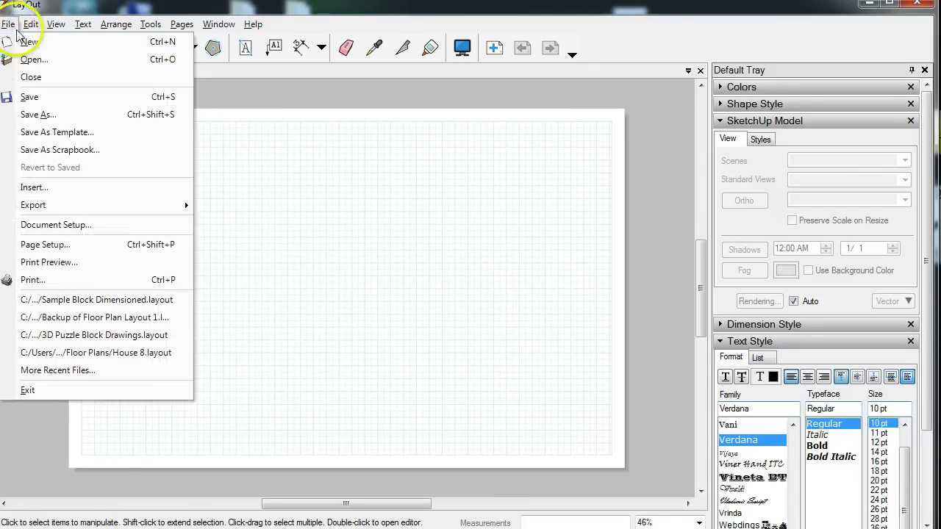
{"action": "left_click", "coordinate": [36, 187]}
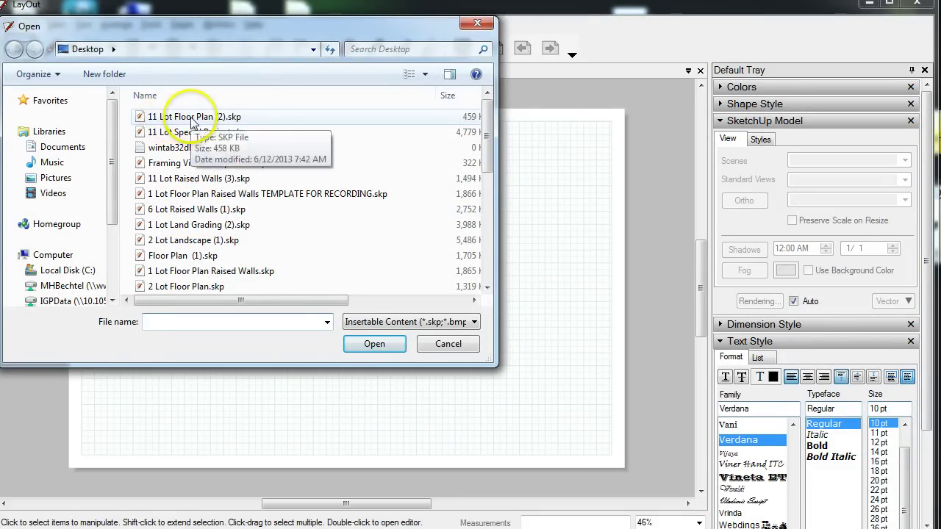
{"action": "left_click", "coordinate": [171, 119]}
{"action": "left_click", "coordinate": [373, 344]}
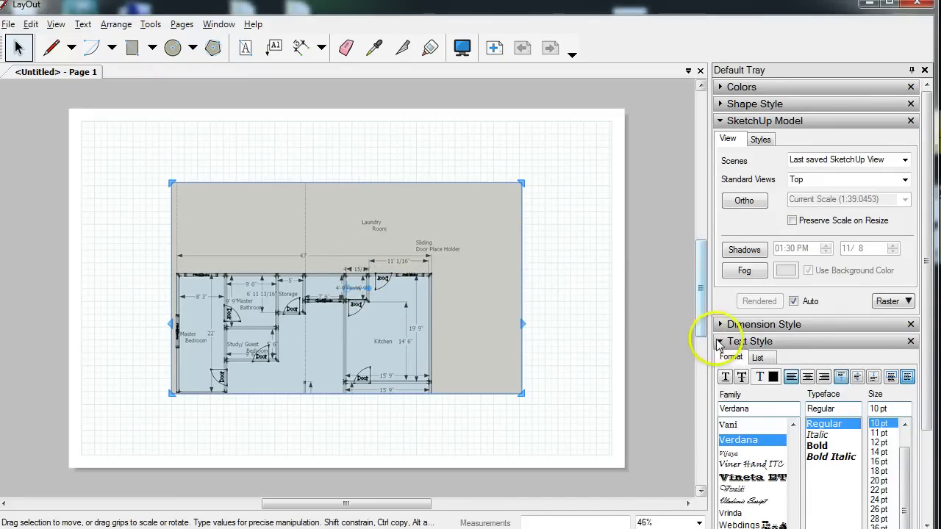
Keep the Last saved SketchUp view and switch the viewport to orthographic
{"action": "left_click", "coordinate": [719, 342]}
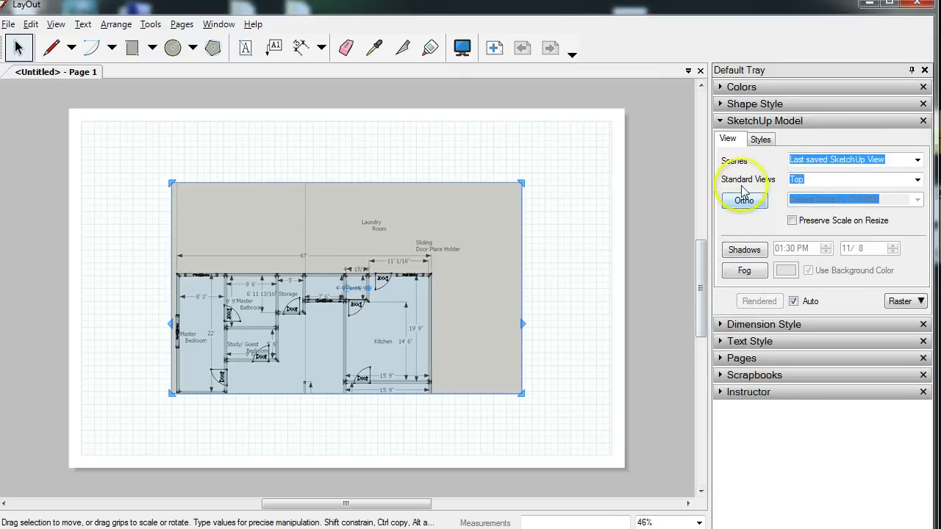
{"action": "left_click", "coordinate": [917, 162]}
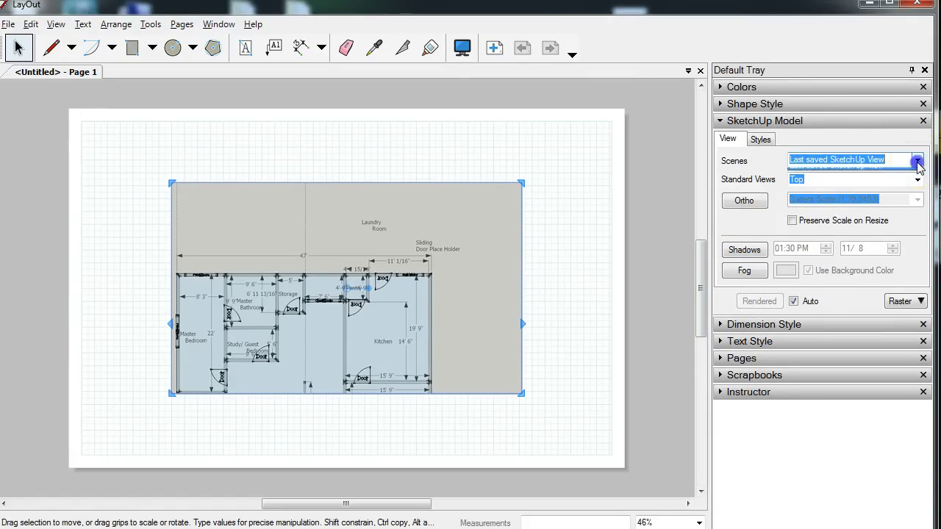
{"action": "left_click", "coordinate": [911, 170]}
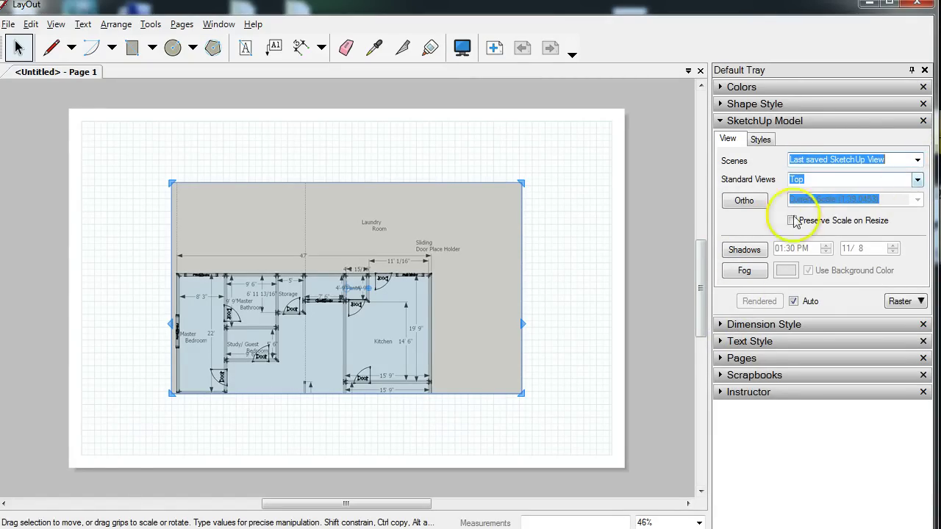
{"action": "left_click", "coordinate": [745, 200]}
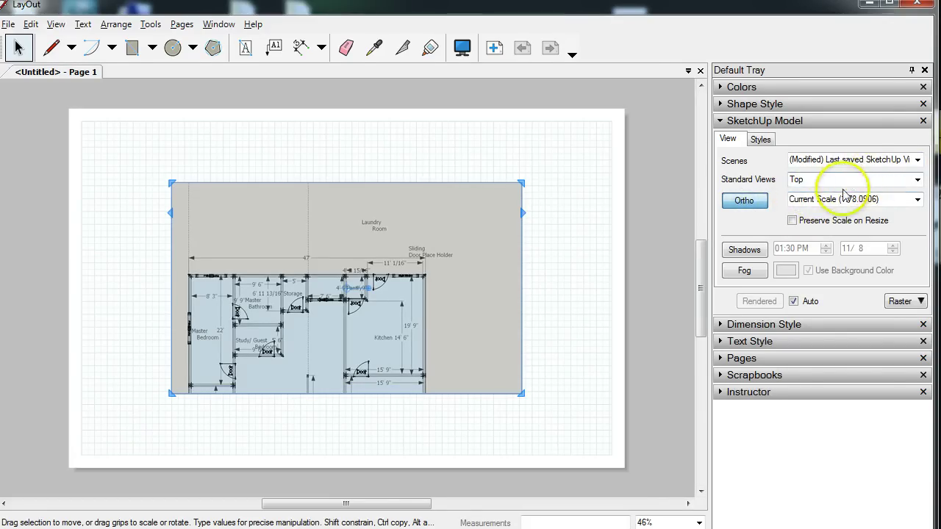
Turn off the model background and render the viewport as Vector
{"action": "left_click", "coordinate": [760, 139]}
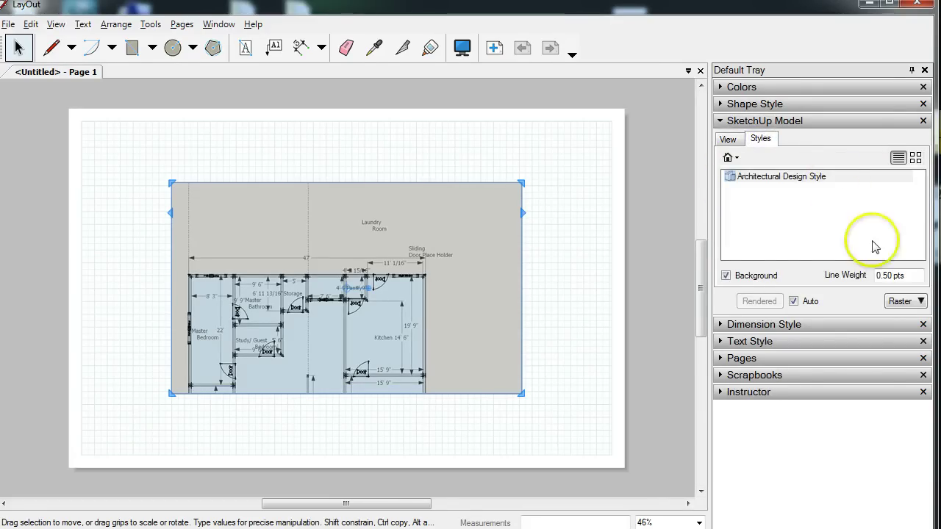
{"action": "left_click", "coordinate": [726, 275]}
{"action": "left_click", "coordinate": [748, 187]}
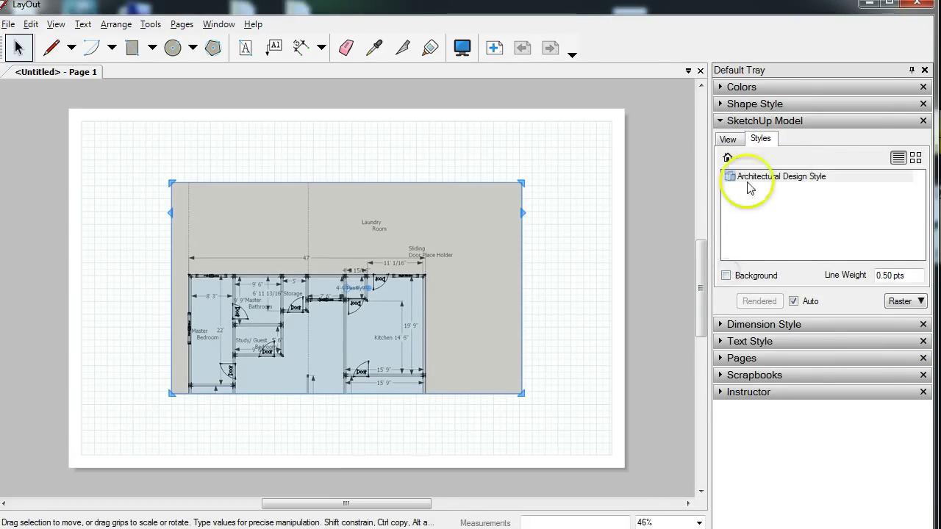
{"action": "left_click", "coordinate": [737, 142]}
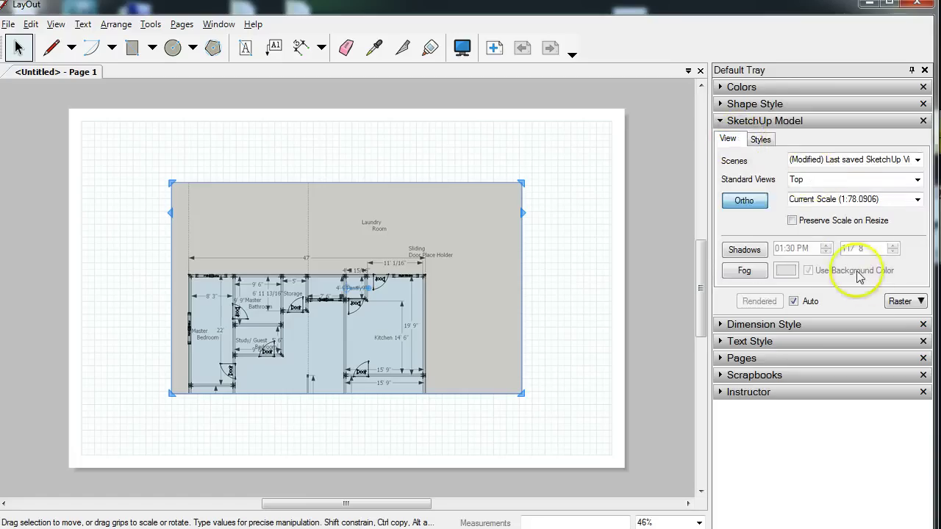
{"action": "left_click", "coordinate": [902, 303]}
{"action": "left_click", "coordinate": [921, 321]}
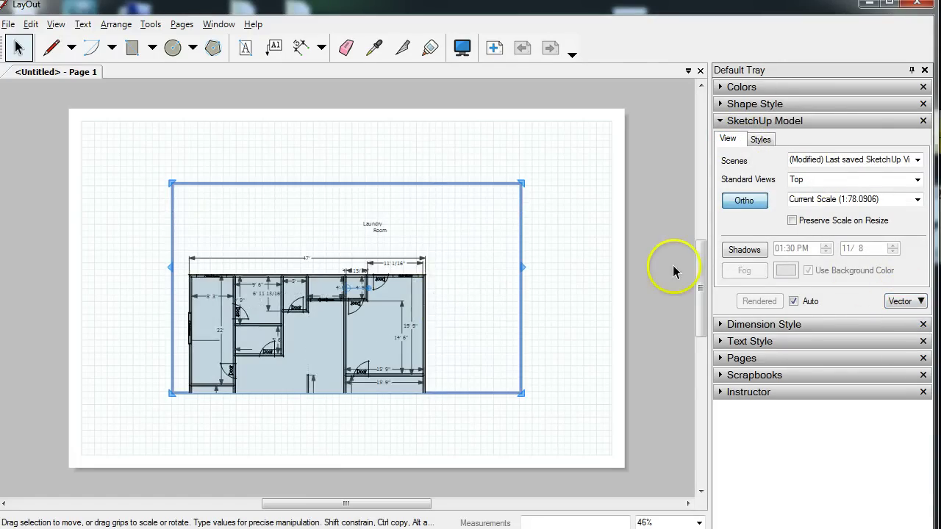
Scale the viewport to 1/4" = 1'-0" (1:48) and shift the plan up and right
{"action": "left_click", "coordinate": [917, 200]}
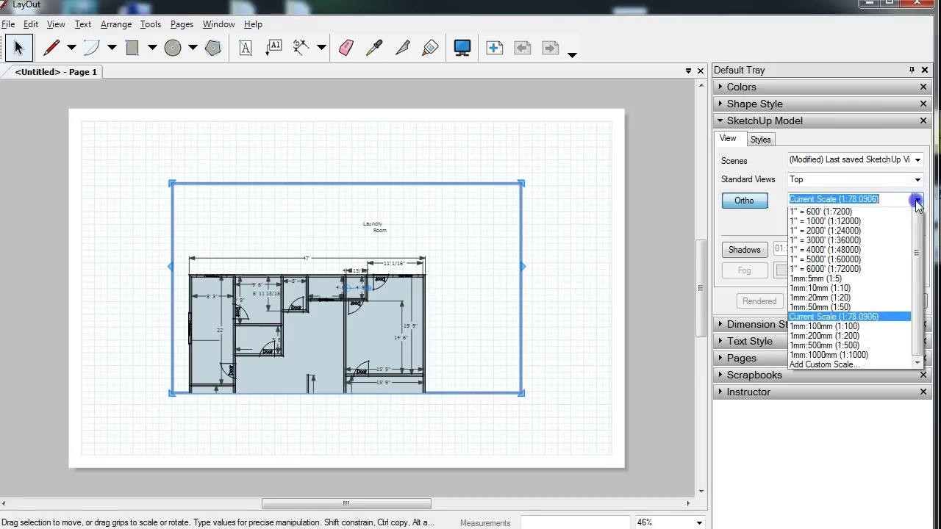
{"action": "left_click_drag", "start_coordinate": [918, 308], "coordinate": [920, 253]}
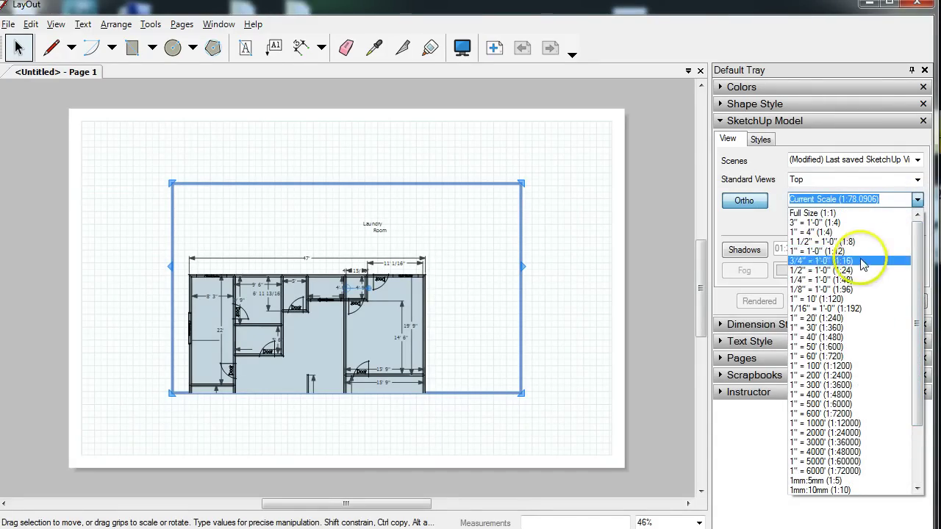
{"action": "left_click", "coordinate": [820, 282]}
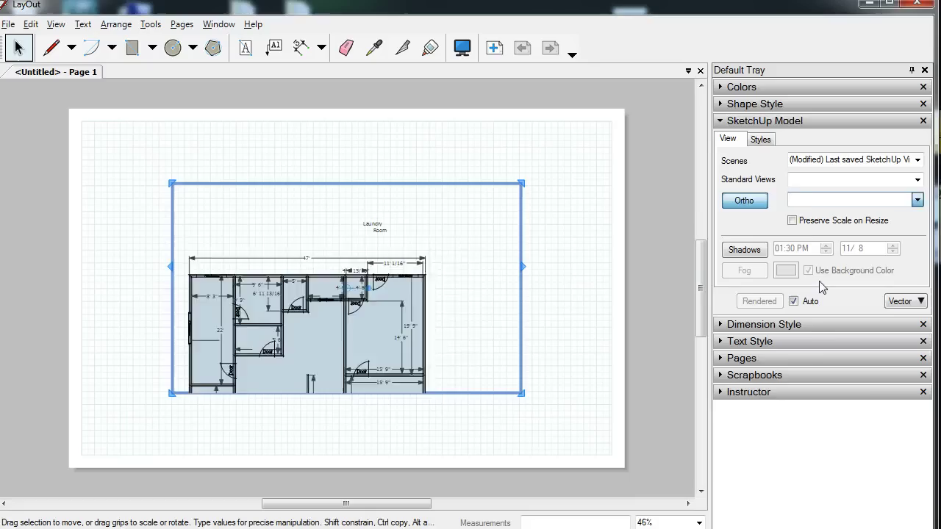
{"action": "left_click_drag", "start_coordinate": [365, 337], "coordinate": [484, 228]}
Resize and reposition the viewport frame so the whole plan, including the bottom door, shows
{"action": "left_click", "coordinate": [271, 294]}
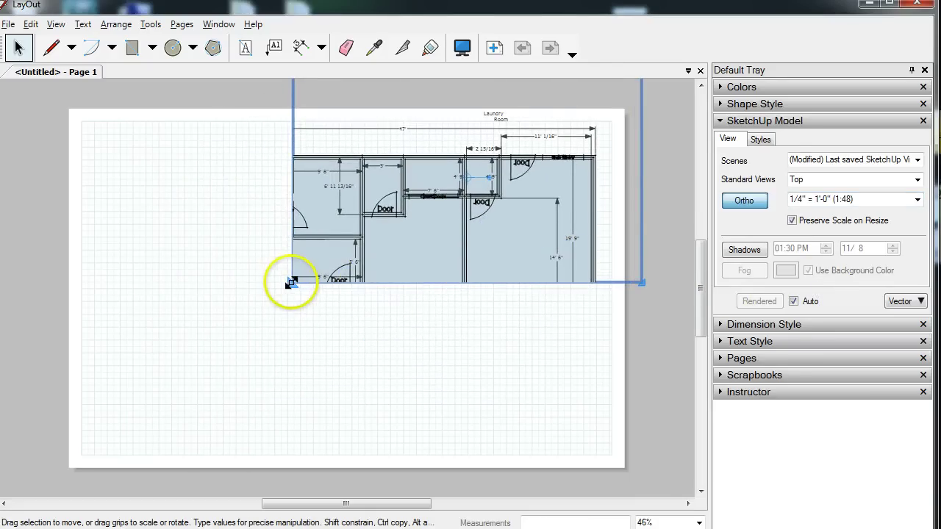
{"action": "mouse_move", "coordinate": [291, 284]}
{"action": "left_mouse_down"}
{"action": "mouse_move", "coordinate": [76, 447]}
{"action": "mouse_move", "coordinate": [72, 463]}
{"action": "left_mouse_up"}
{"action": "left_click", "coordinate": [144, 439]}
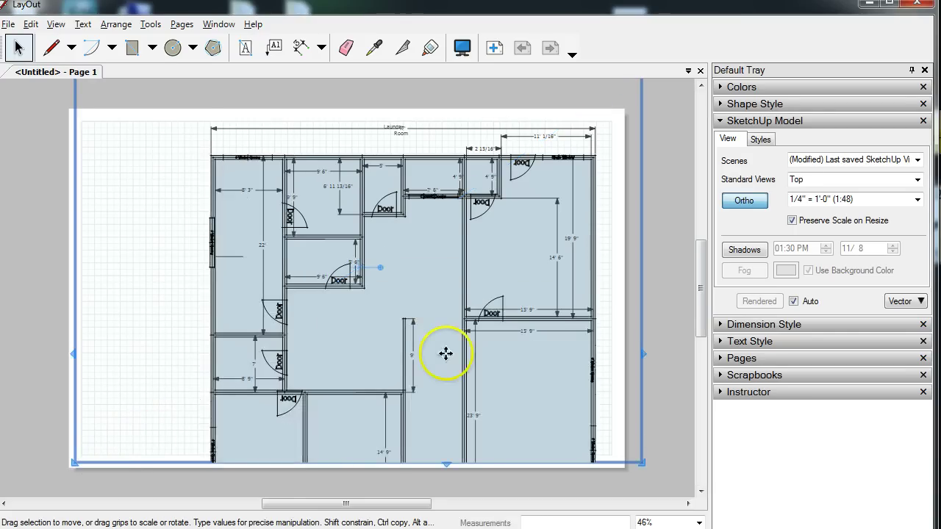
{"action": "left_click_drag", "start_coordinate": [444, 353], "coordinate": [437, 322]}
{"action": "left_click", "coordinate": [406, 446]}
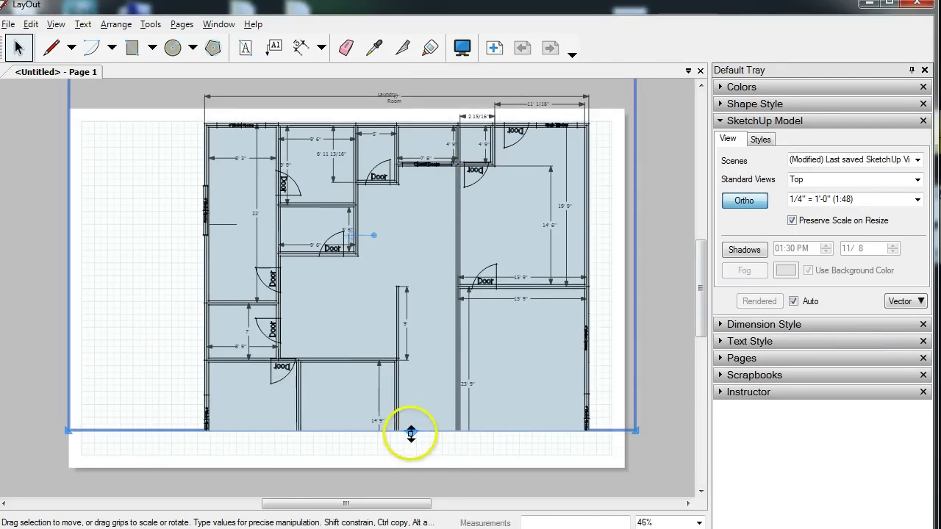
{"action": "left_click_drag", "start_coordinate": [412, 434], "coordinate": [410, 480]}
{"action": "left_click", "coordinate": [397, 291]}
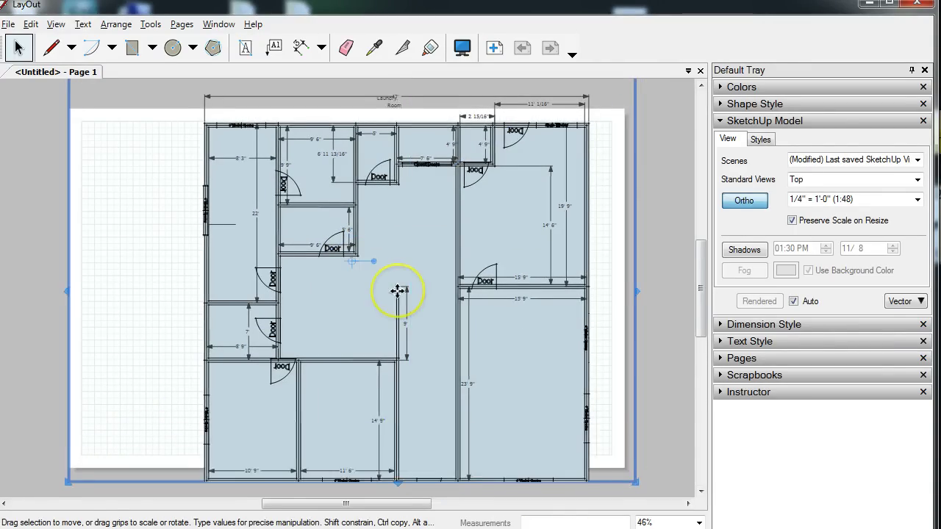
{"action": "scroll", "coordinate": [397, 291], "scroll_direction": "down", "scroll_amount": 3}
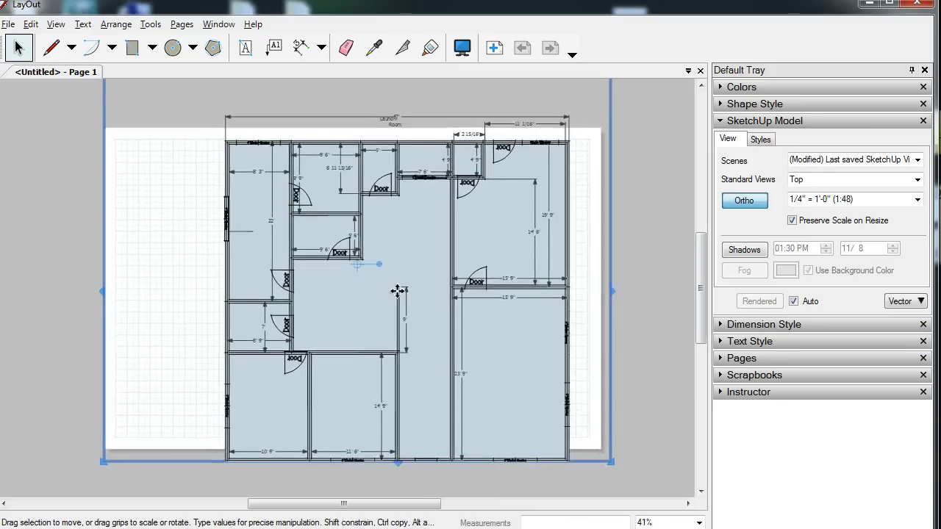
{"action": "left_click", "coordinate": [396, 337]}
{"action": "left_click", "coordinate": [395, 456]}
{"action": "left_click_drag", "start_coordinate": [396, 461], "coordinate": [396, 481]}
{"action": "left_click", "coordinate": [428, 247]}
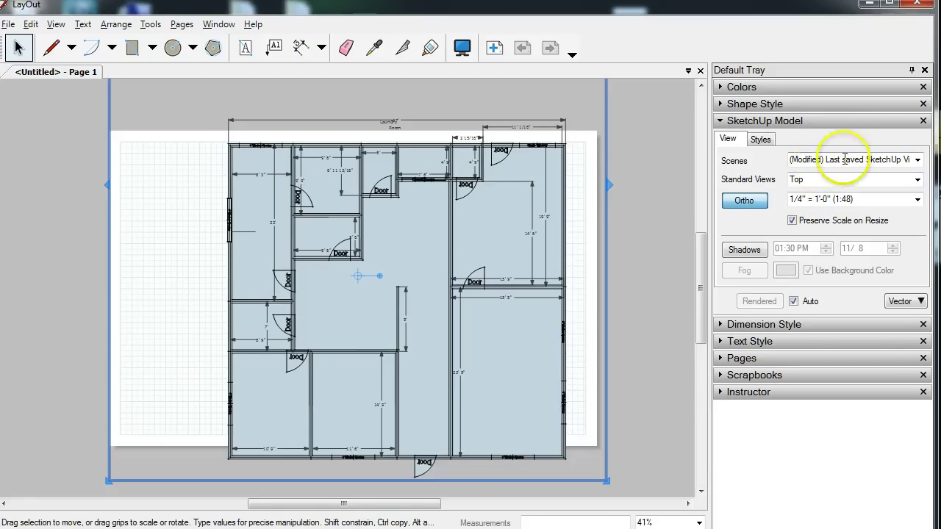
Rescale the plan to 1/8" = 1'-0" (1:96) and move it toward the page centre
{"action": "left_click", "coordinate": [918, 199]}
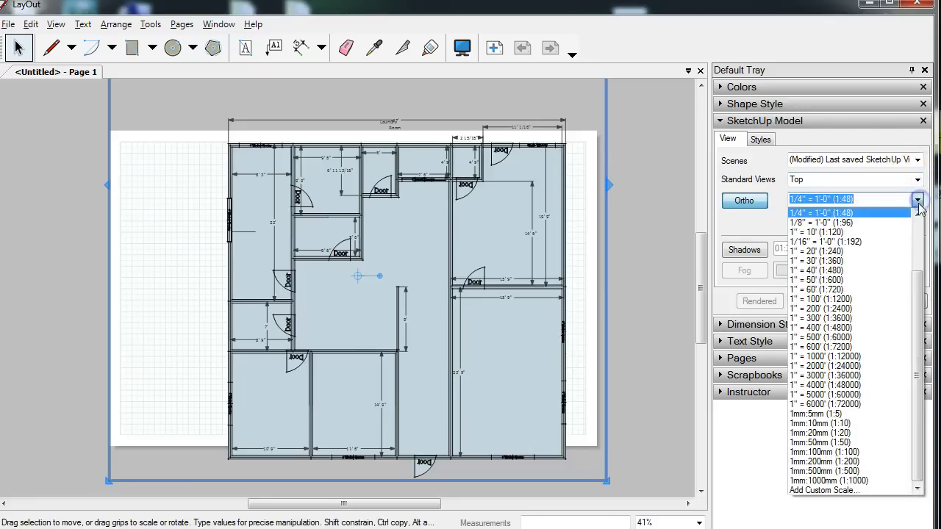
{"action": "left_click", "coordinate": [897, 222]}
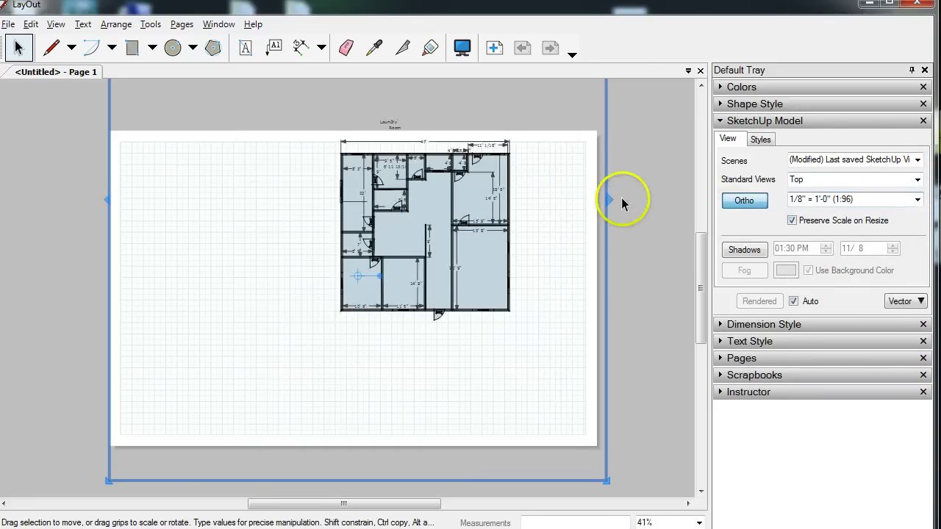
{"action": "mouse_move", "coordinate": [418, 242]}
{"action": "left_mouse_down"}
{"action": "mouse_move", "coordinate": [332, 303]}
{"action": "mouse_move", "coordinate": [339, 290]}
{"action": "mouse_move", "coordinate": [360, 298]}
{"action": "left_mouse_up"}
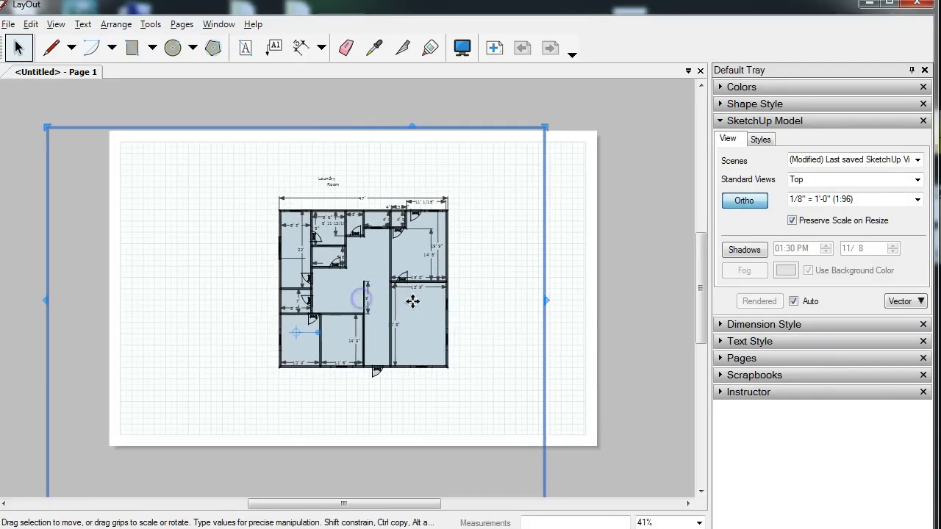
{"action": "left_click", "coordinate": [602, 339]}
{"action": "scroll", "coordinate": [395, 331], "scroll_direction": "up", "scroll_amount": 3}
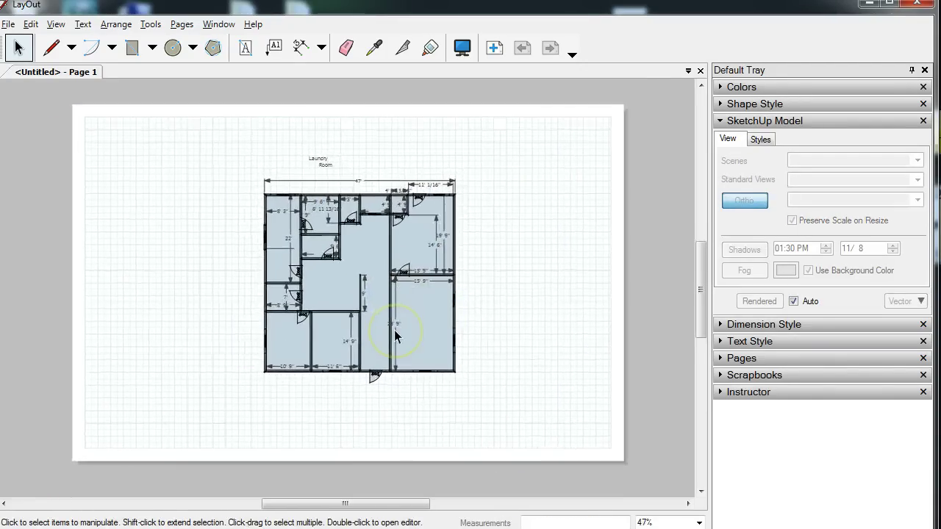
{"action": "left_click", "coordinate": [461, 48]}
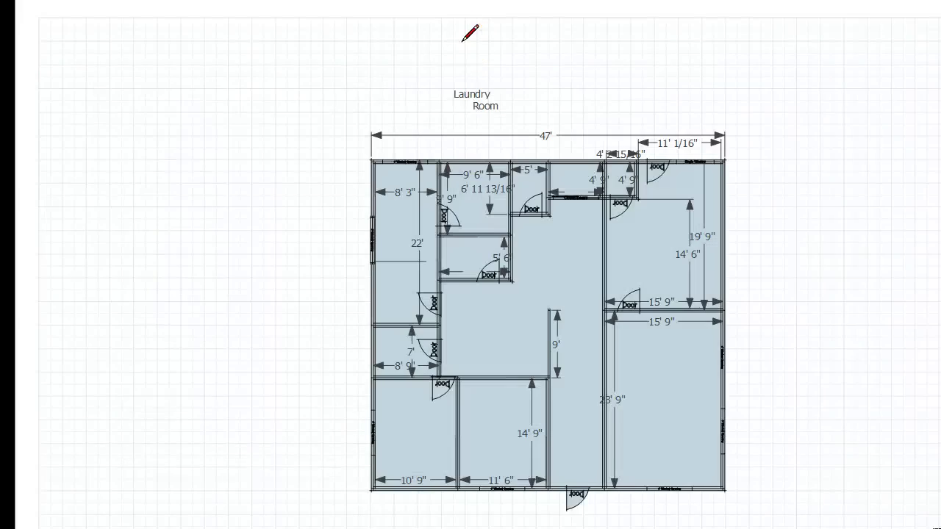
{"action": "key", "text": "Escape"}
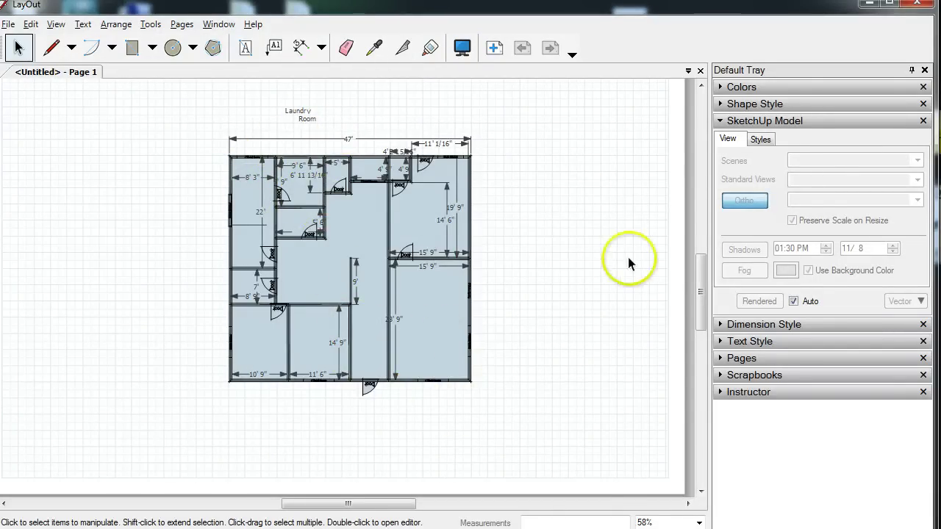
{"action": "left_click", "coordinate": [606, 269]}
{"action": "scroll", "coordinate": [607, 270], "scroll_direction": "up", "scroll_amount": 1}
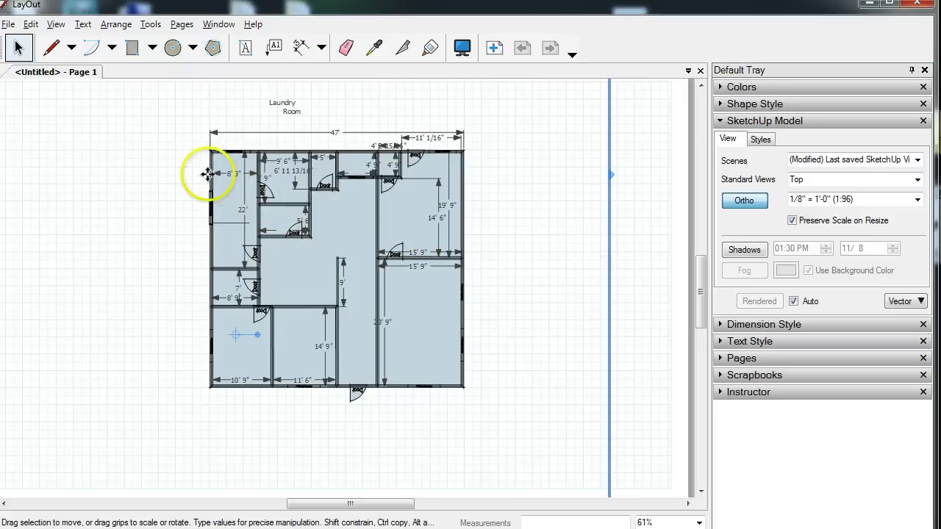
{"action": "scroll", "coordinate": [385, 245], "scroll_direction": "up", "scroll_amount": 1}
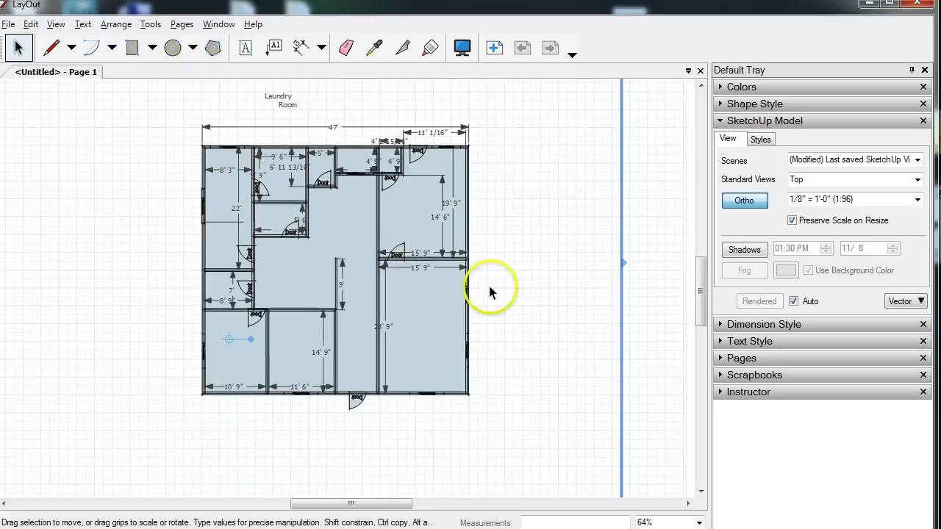
{"action": "scroll", "coordinate": [701, 293], "scroll_direction": "up", "scroll_amount": 1}
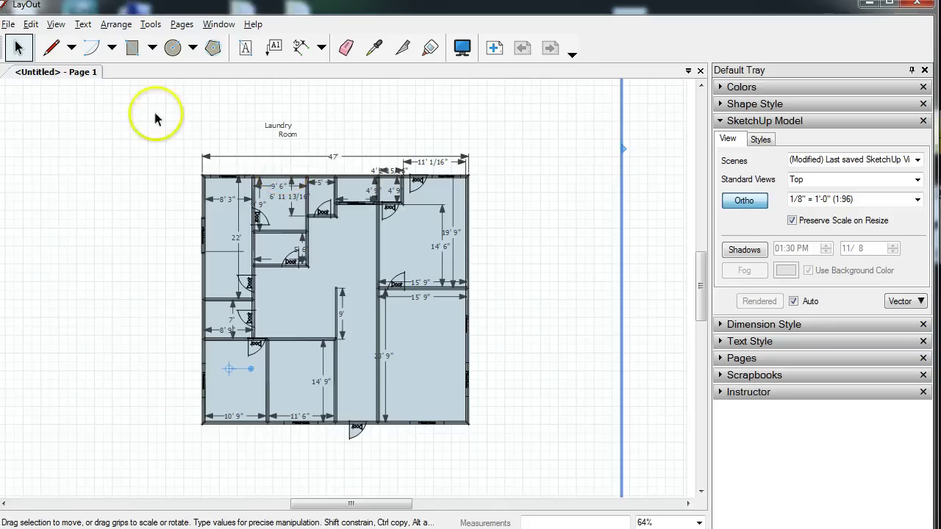
Choose the Dimensions tool and centre the dimension text on its line
{"action": "left_click", "coordinate": [298, 48]}
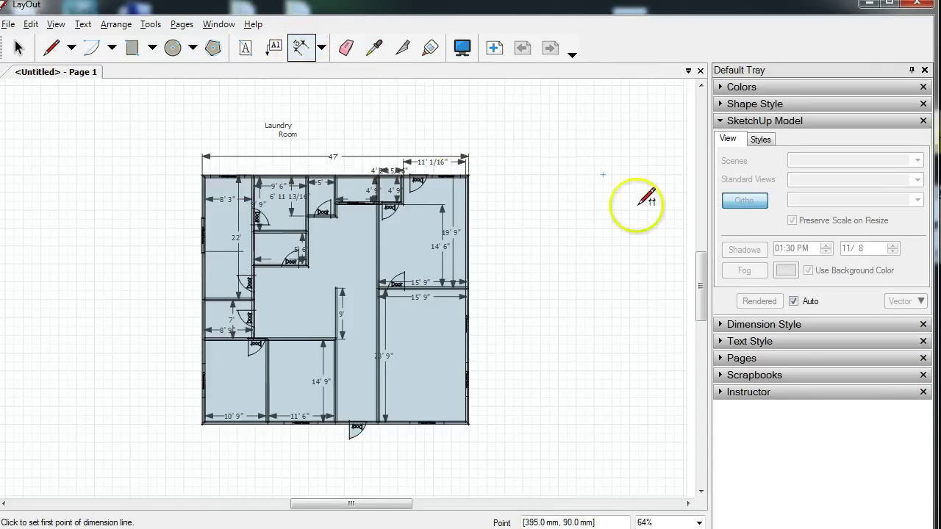
{"action": "left_click", "coordinate": [722, 326]}
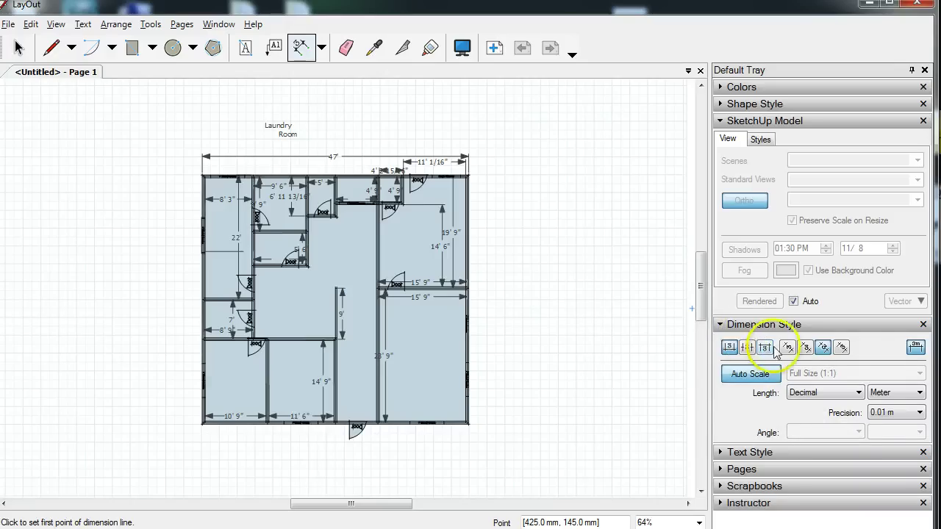
{"action": "left_click", "coordinate": [748, 348]}
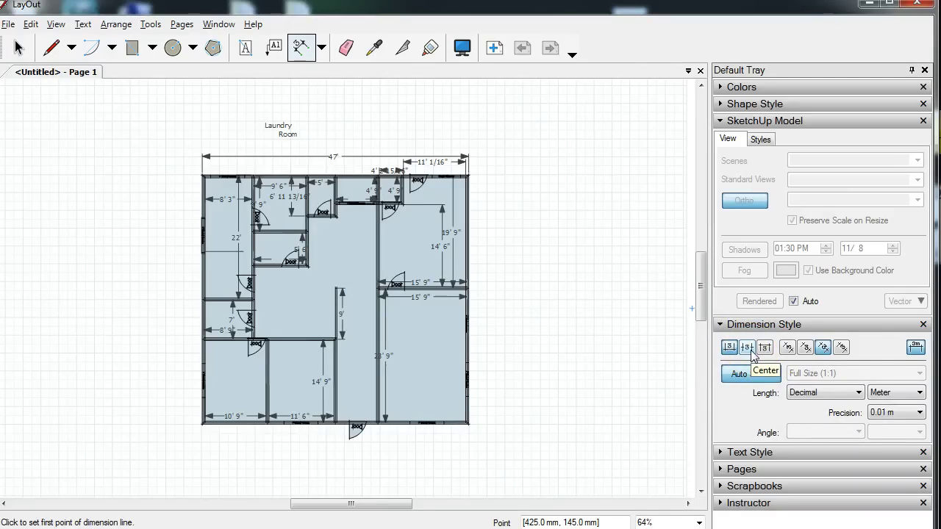
{"action": "left_click", "coordinate": [747, 350]}
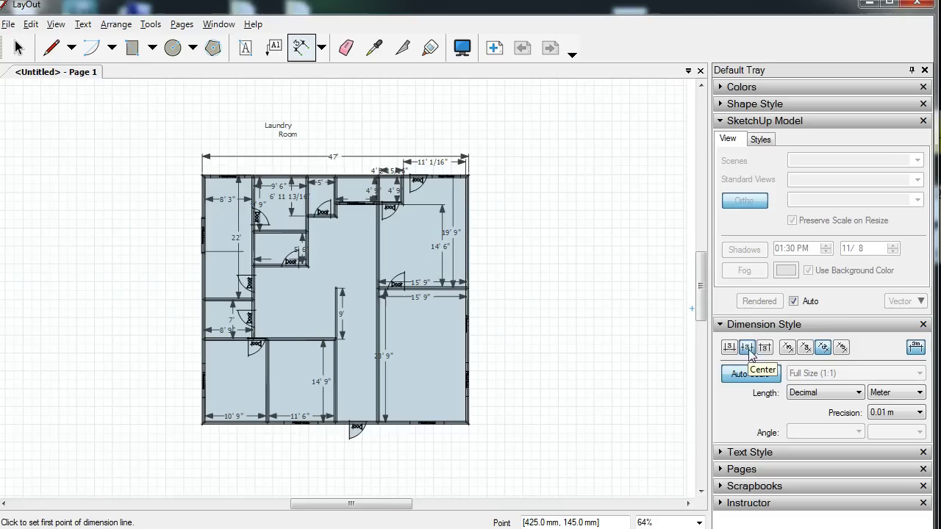
Set dimension units to feet, Architectural length format, and 1" precision
{"action": "left_click", "coordinate": [897, 395]}
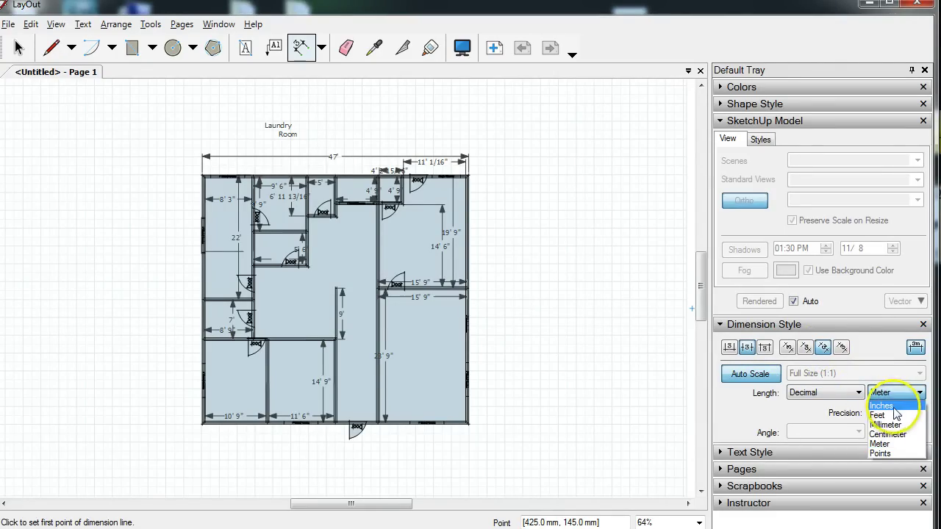
{"action": "left_click", "coordinate": [891, 416]}
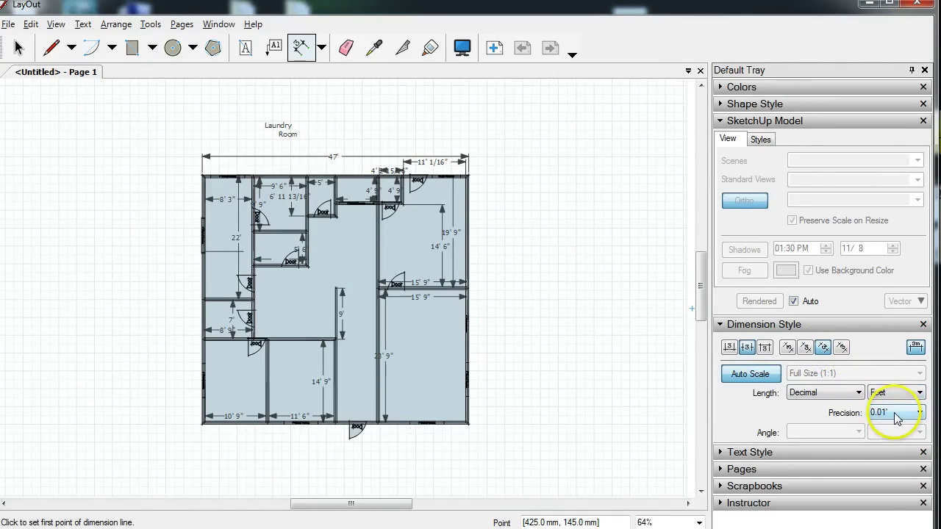
{"action": "left_click", "coordinate": [846, 395]}
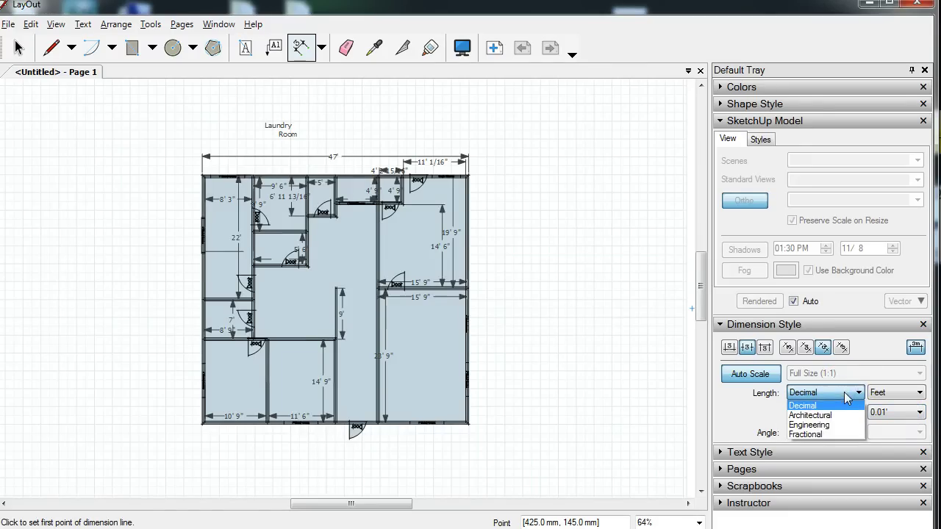
{"action": "left_click", "coordinate": [844, 416]}
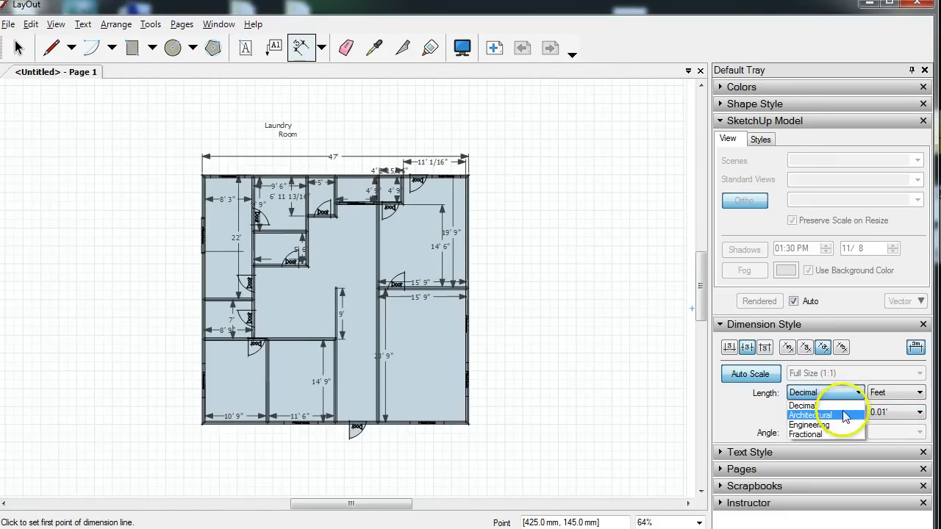
{"action": "left_click", "coordinate": [894, 414]}
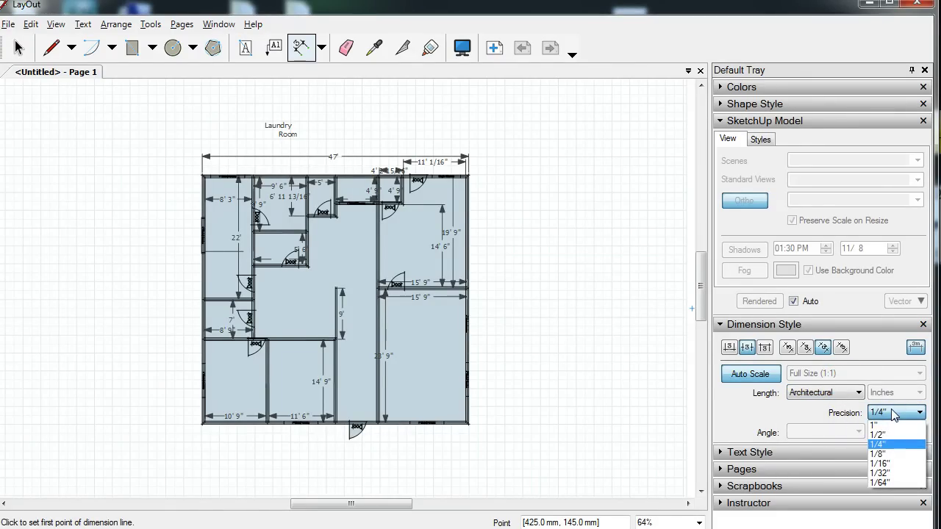
{"action": "left_click", "coordinate": [897, 427]}
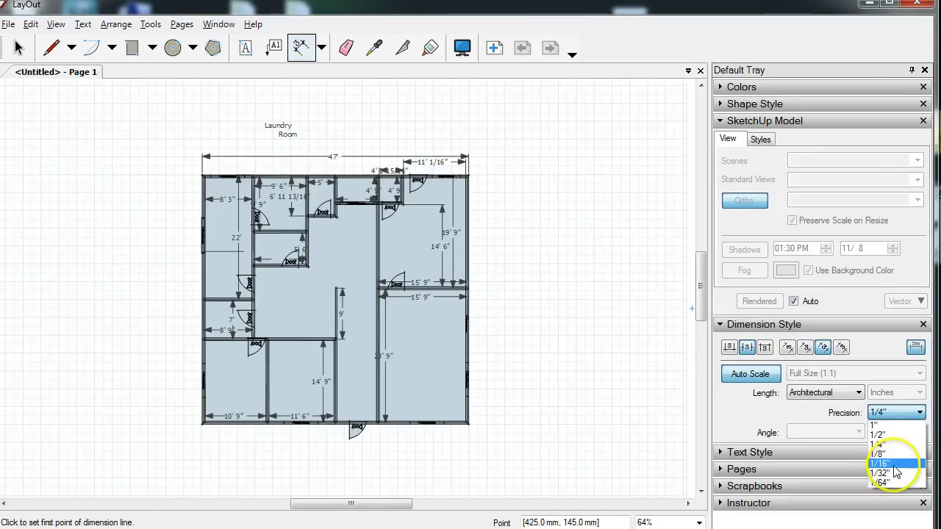
Confirm 1" precision and place the 44'0" overall dimension along the right wall
{"action": "left_click", "coordinate": [889, 426]}
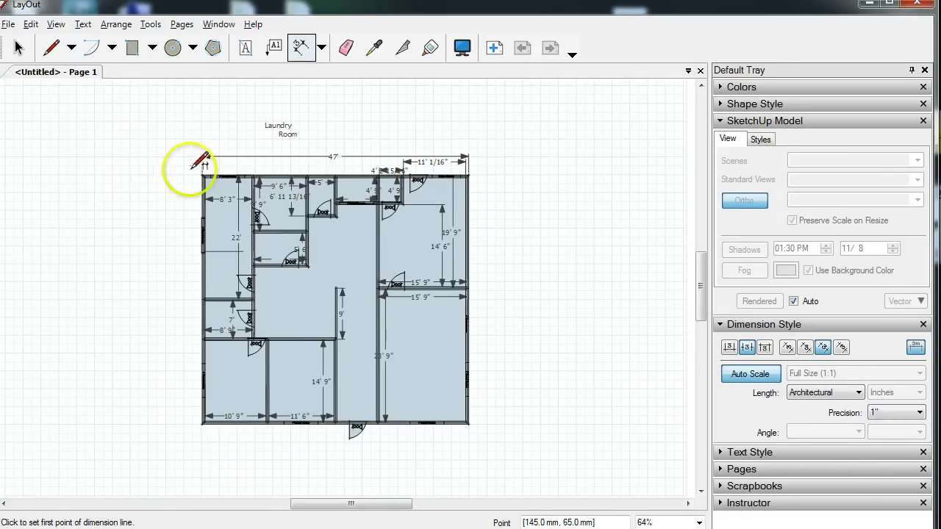
{"action": "left_click", "coordinate": [468, 175]}
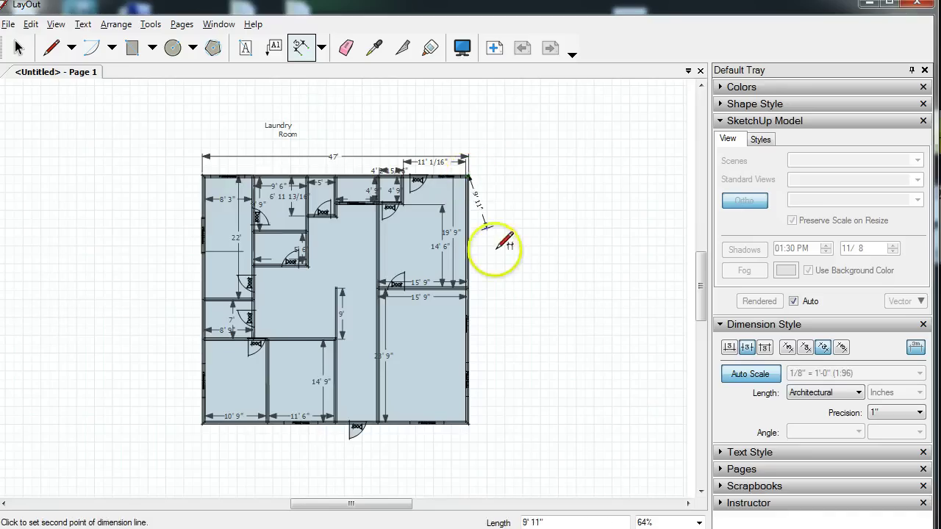
{"action": "left_click", "coordinate": [468, 423]}
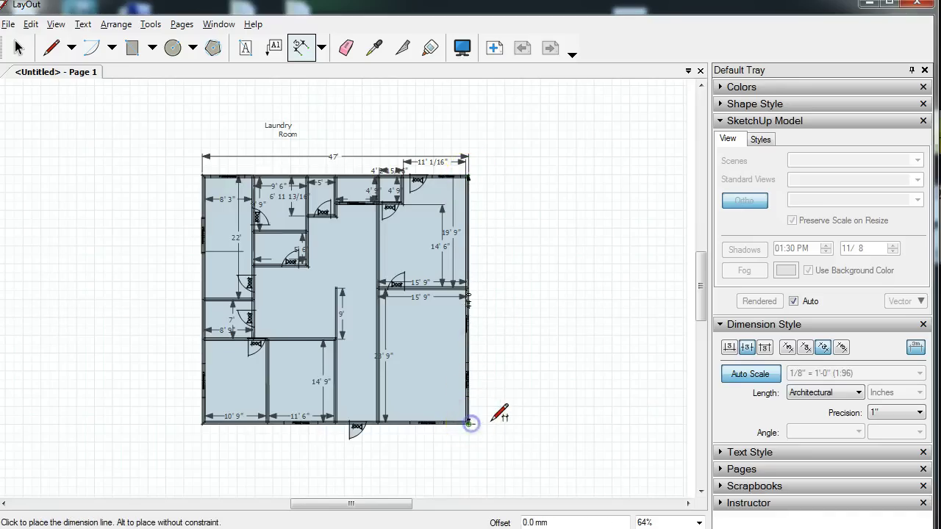
{"action": "left_click", "coordinate": [514, 421]}
{"action": "scroll", "coordinate": [541, 272], "scroll_direction": "up", "scroll_amount": 3}
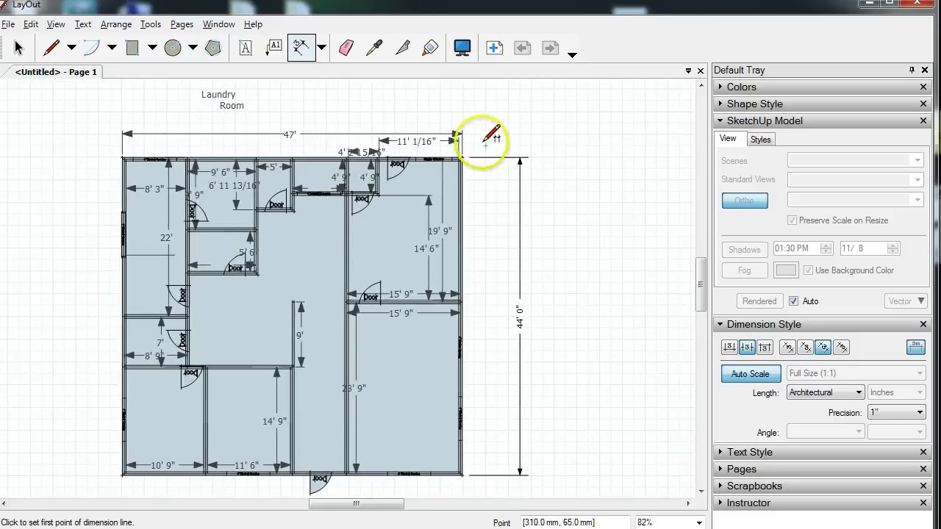
{"action": "scroll", "coordinate": [462, 156], "scroll_direction": "up", "scroll_amount": 2}
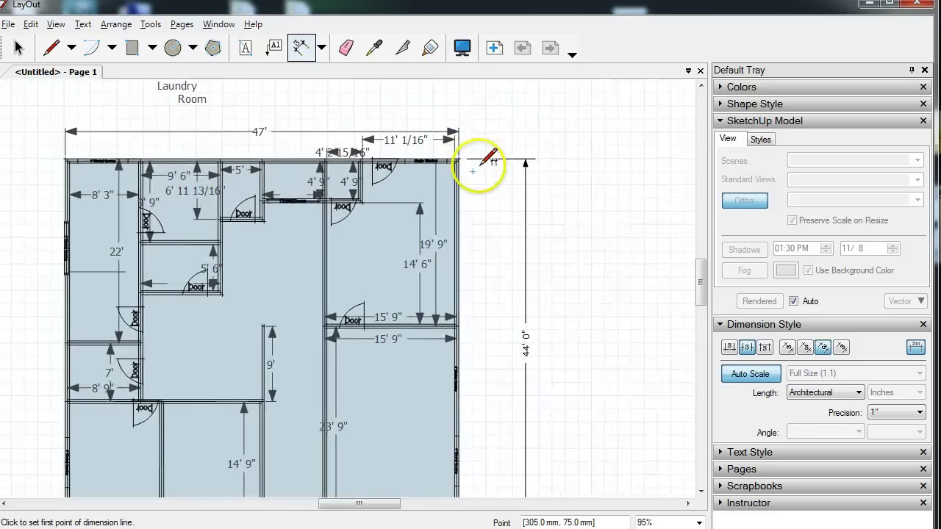
Dimension the upper right wall from the top corner to the interior corner as 20'0"
{"action": "left_click", "coordinate": [460, 160]}
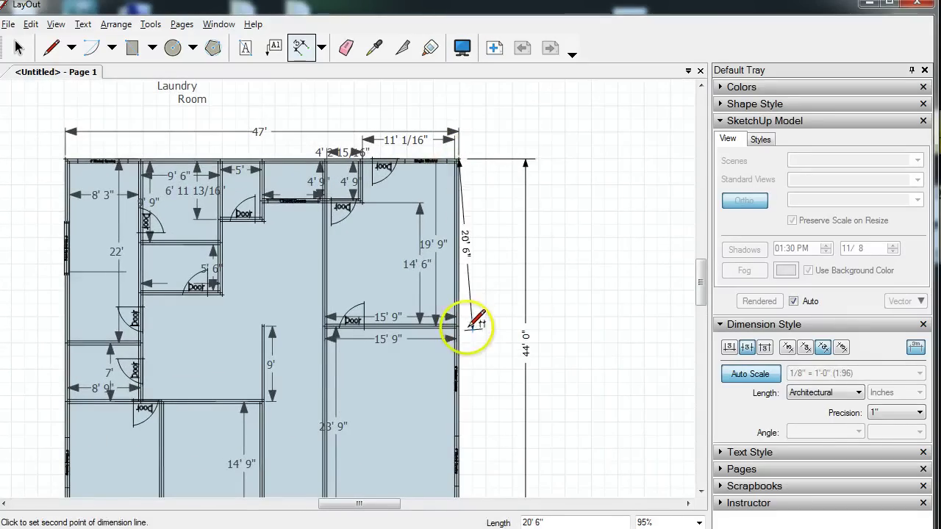
{"action": "scroll", "coordinate": [460, 320], "scroll_direction": "up", "scroll_amount": 4}
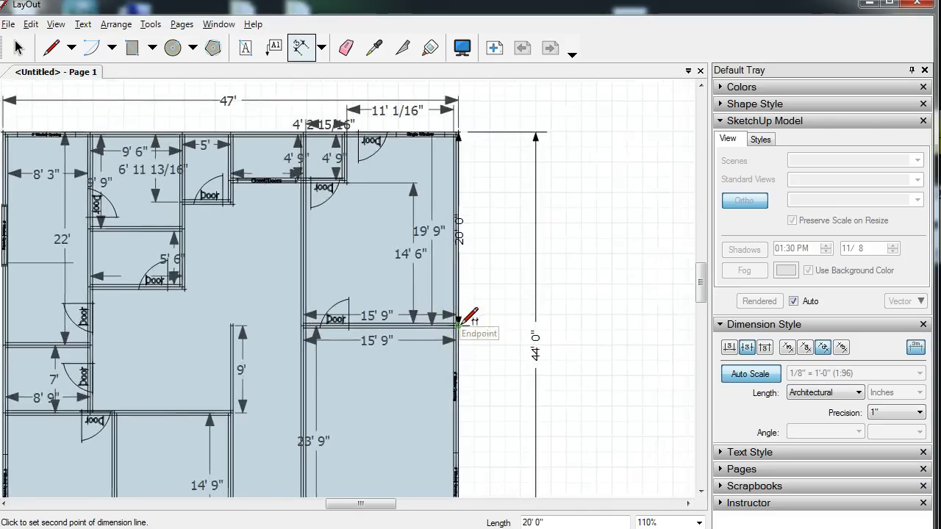
{"action": "scroll", "coordinate": [460, 320], "scroll_direction": "up", "scroll_amount": 1}
{"action": "left_click", "coordinate": [458, 323]}
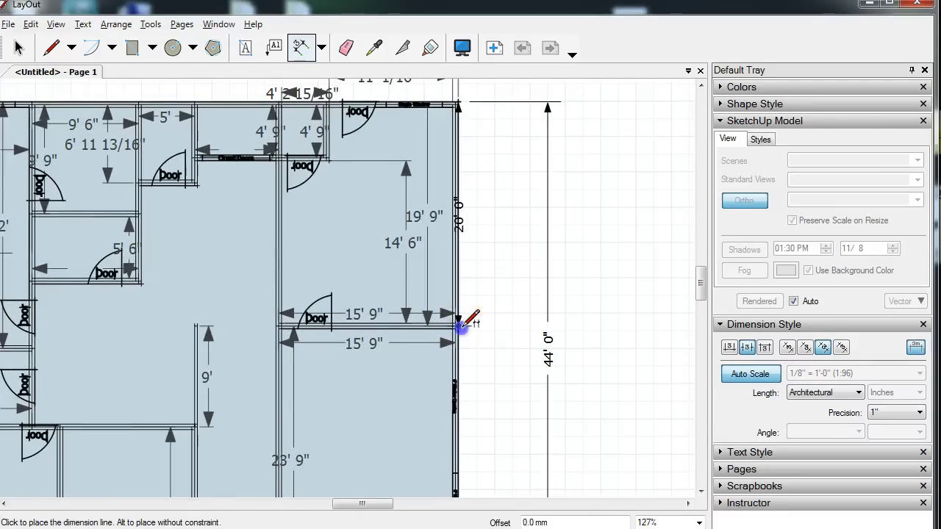
{"action": "left_click", "coordinate": [500, 323]}
{"action": "scroll", "coordinate": [507, 169], "scroll_direction": "down", "scroll_amount": 5}
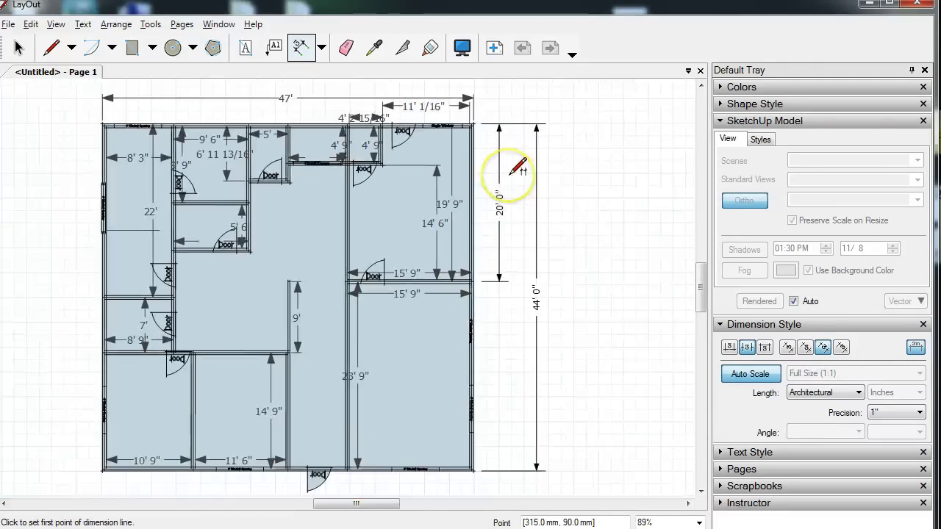
{"action": "scroll", "coordinate": [499, 249], "scroll_direction": "up", "scroll_amount": 4}
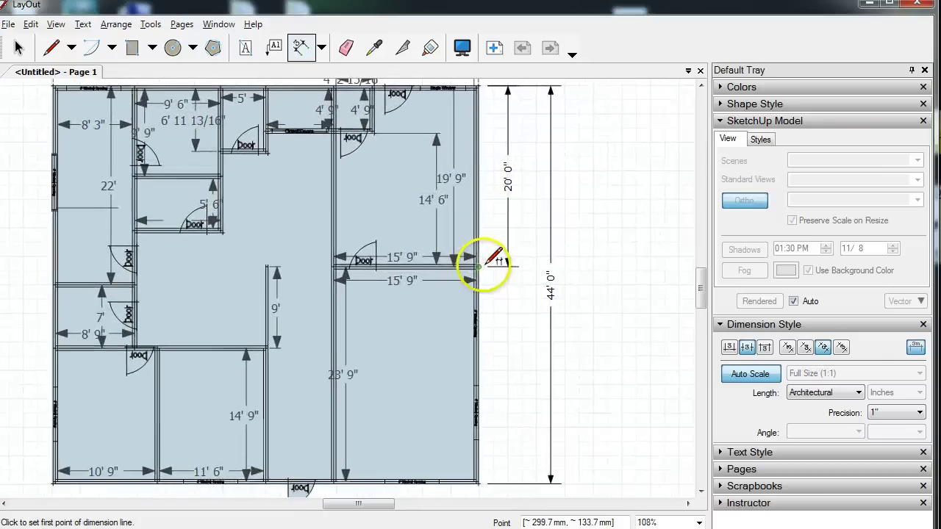
Dimension the lower right wall from the interior corner to the bottom as 24'0"
{"action": "left_click", "coordinate": [477, 266]}
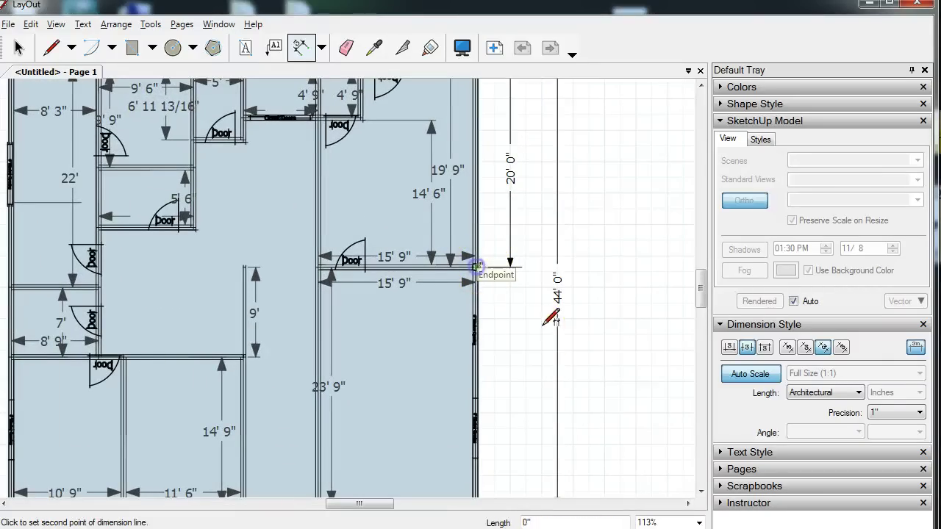
{"action": "scroll", "coordinate": [519, 288], "scroll_direction": "down", "scroll_amount": 2}
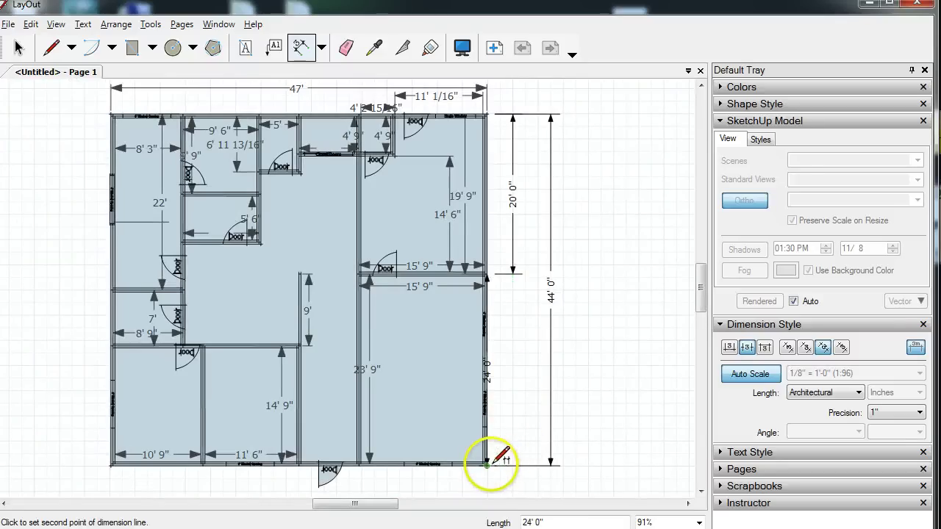
{"action": "left_click", "coordinate": [488, 464]}
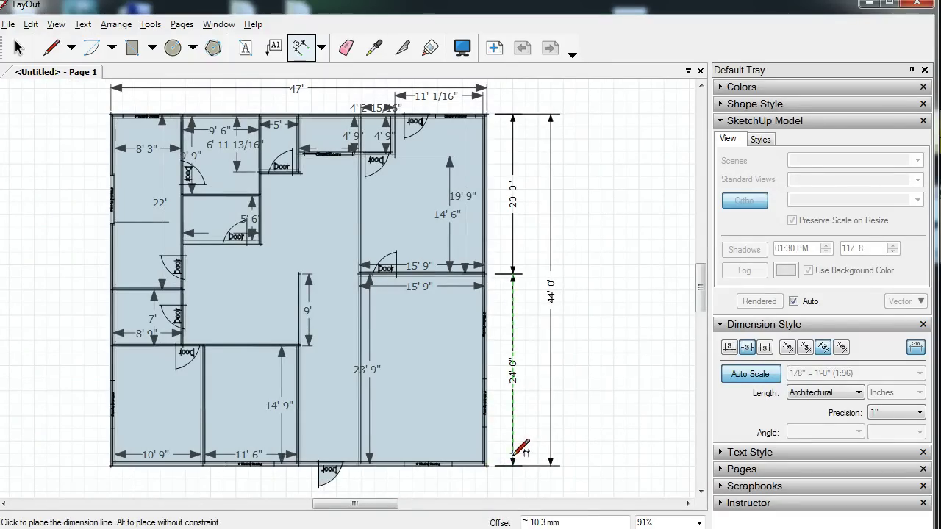
{"action": "left_click", "coordinate": [515, 389]}
{"action": "scroll", "coordinate": [571, 324], "scroll_direction": "down", "scroll_amount": 2}
{"action": "scroll", "coordinate": [362, 236], "scroll_direction": "down", "scroll_amount": 1}
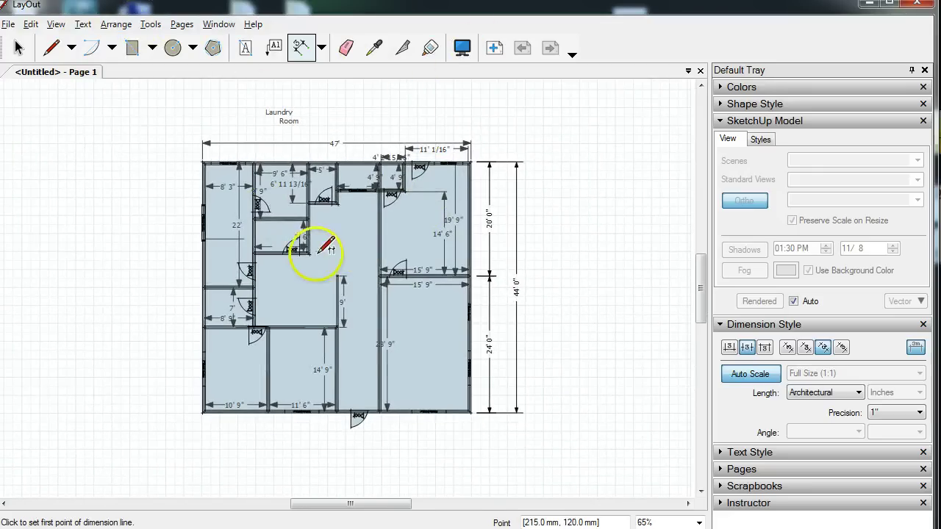
Draw a top-left text box for the 'Lot 11 Floor Plan Layout' title
{"action": "left_click", "coordinate": [88, 28]}
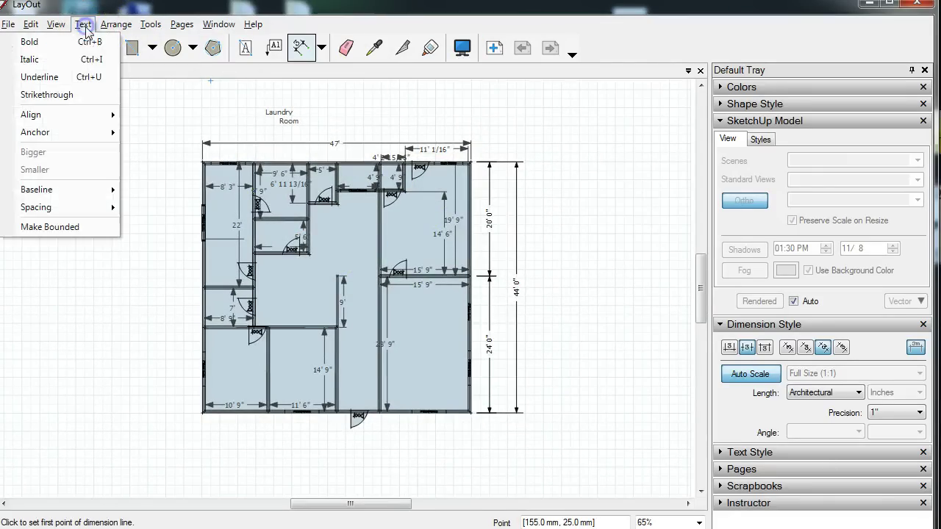
{"action": "scroll", "coordinate": [419, 278], "scroll_direction": "down", "scroll_amount": 1}
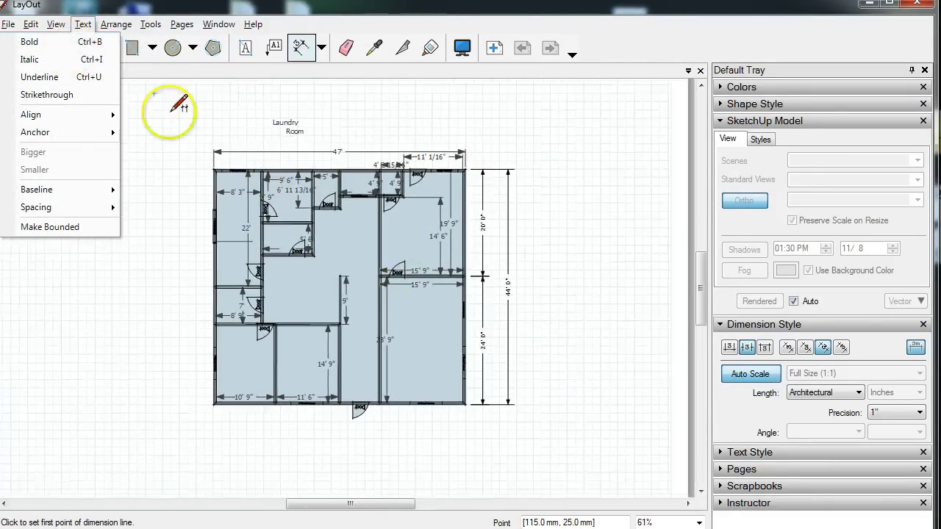
{"action": "scroll", "coordinate": [243, 182], "scroll_direction": "down", "scroll_amount": 2}
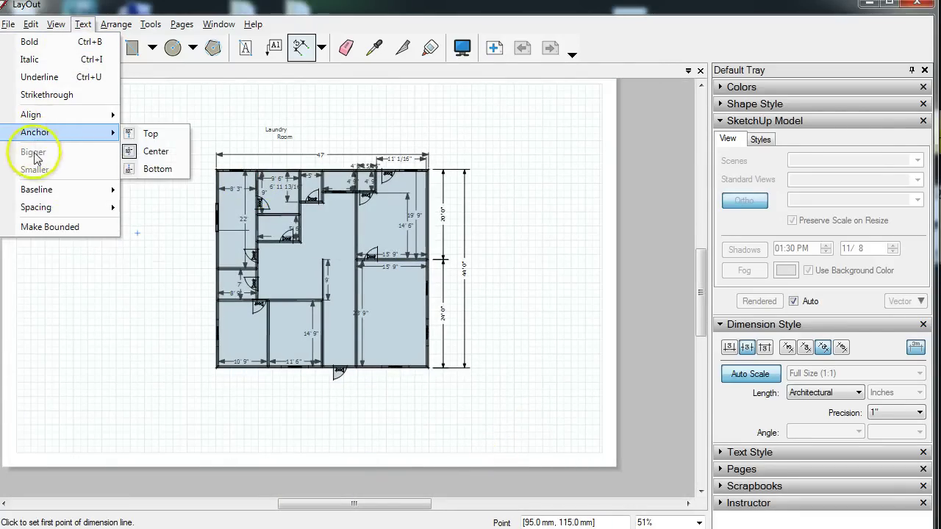
{"action": "left_click", "coordinate": [81, 23]}
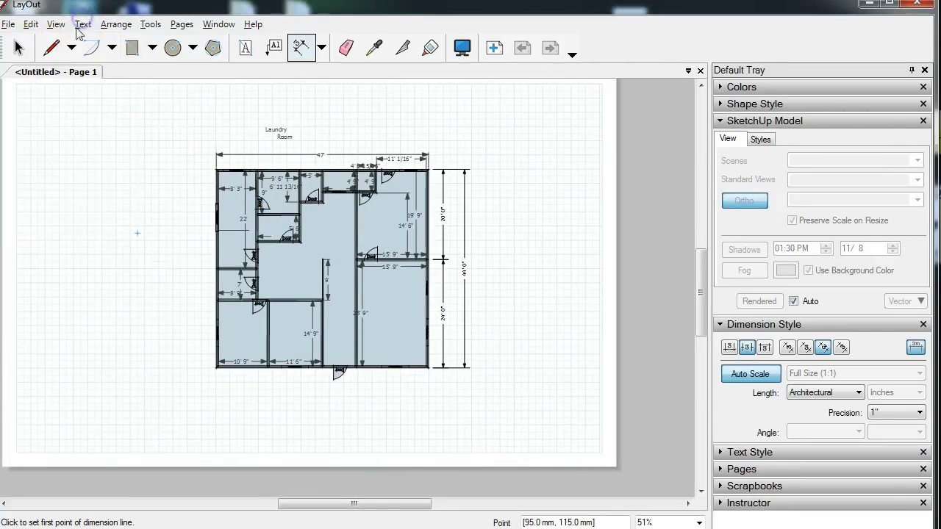
{"action": "left_click", "coordinate": [249, 50]}
{"action": "scroll", "coordinate": [287, 374], "scroll_direction": "down", "scroll_amount": 3}
{"action": "left_click_drag", "start_coordinate": [87, 152], "coordinate": [190, 192]}
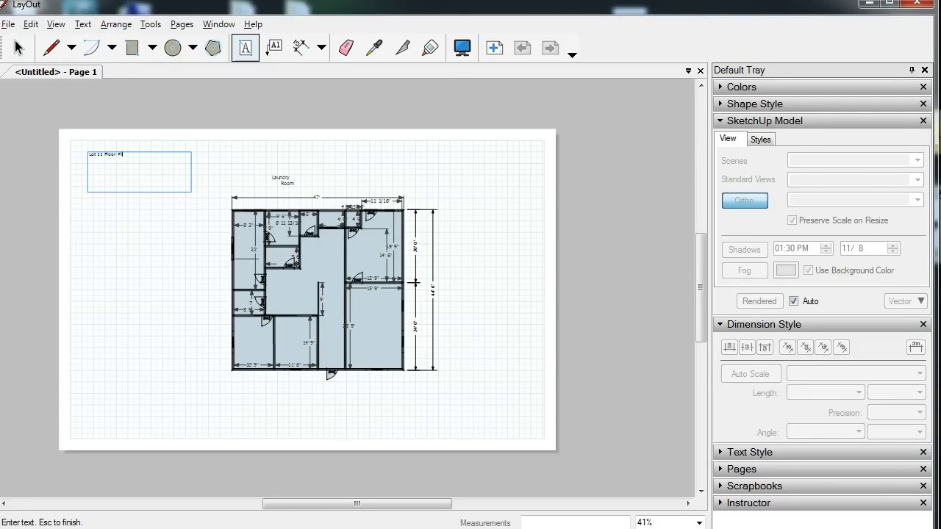
{"action": "scroll", "coordinate": [96, 151], "scroll_direction": "up", "scroll_amount": 2}
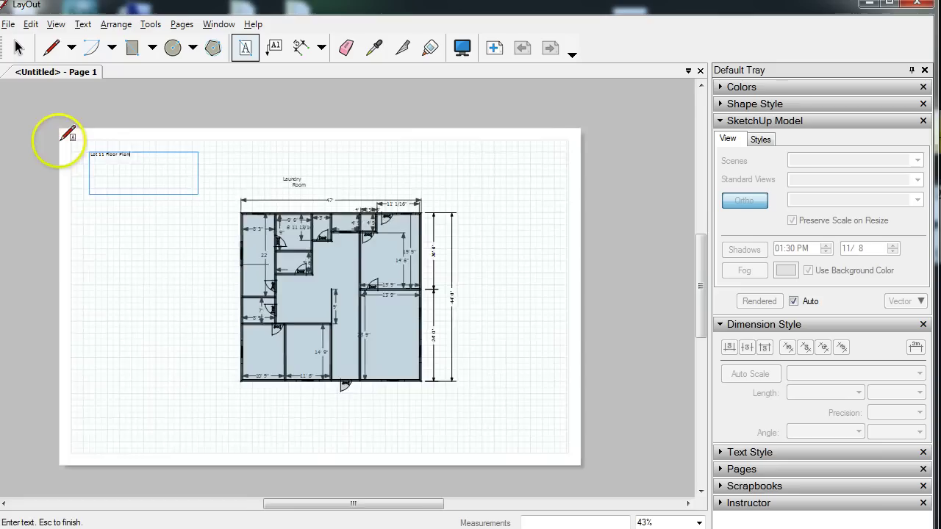
{"action": "scroll", "coordinate": [140, 152], "scroll_direction": "up", "scroll_amount": 1}
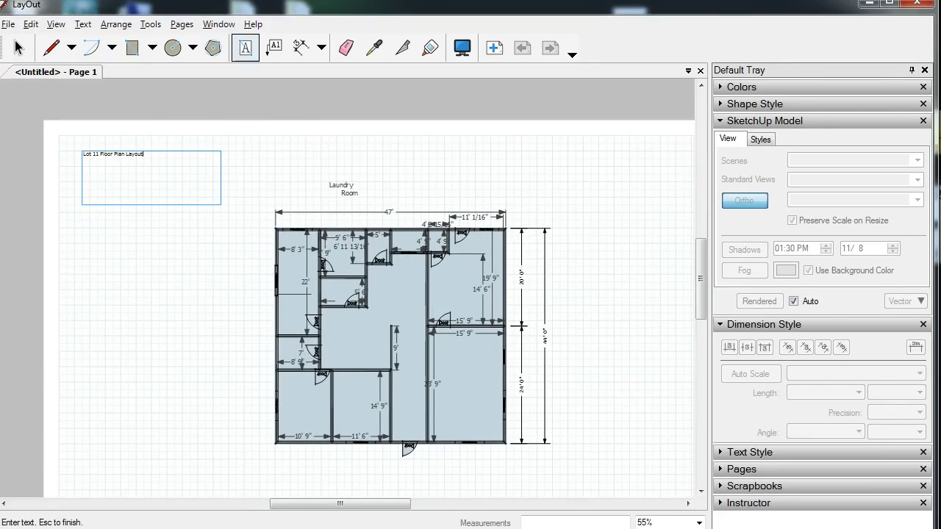
Select all the 'Lot 11 Floor Plan Layout' title text and set it to bold
{"action": "left_click", "coordinate": [19, 48]}
{"action": "left_click", "coordinate": [150, 157]}
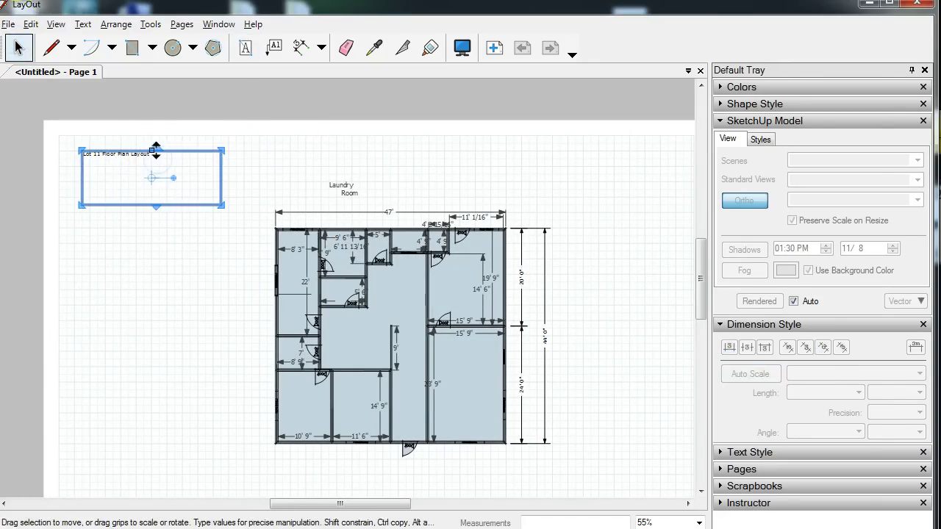
{"action": "double_click", "coordinate": [153, 155]}
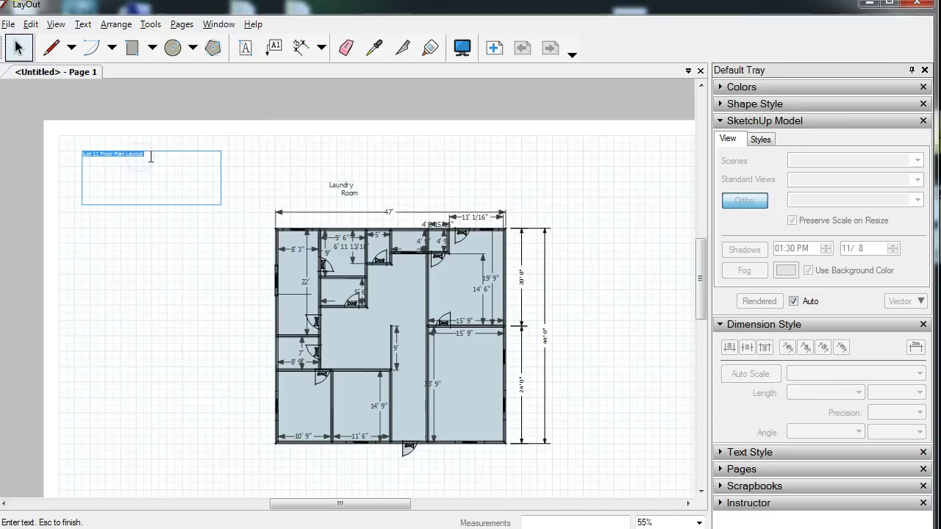
{"action": "left_click", "coordinate": [83, 24]}
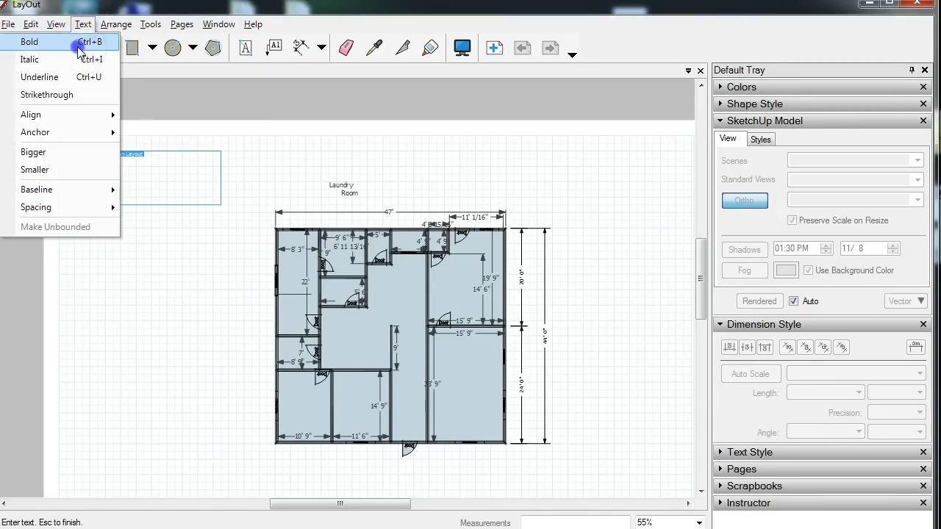
{"action": "left_click", "coordinate": [79, 48]}
{"action": "left_click", "coordinate": [89, 28]}
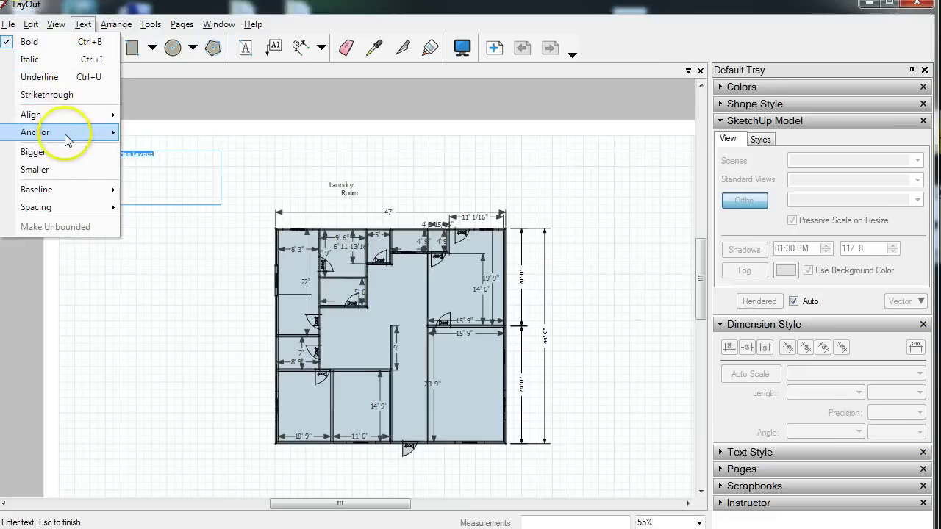
{"action": "key", "text": "Escape"}
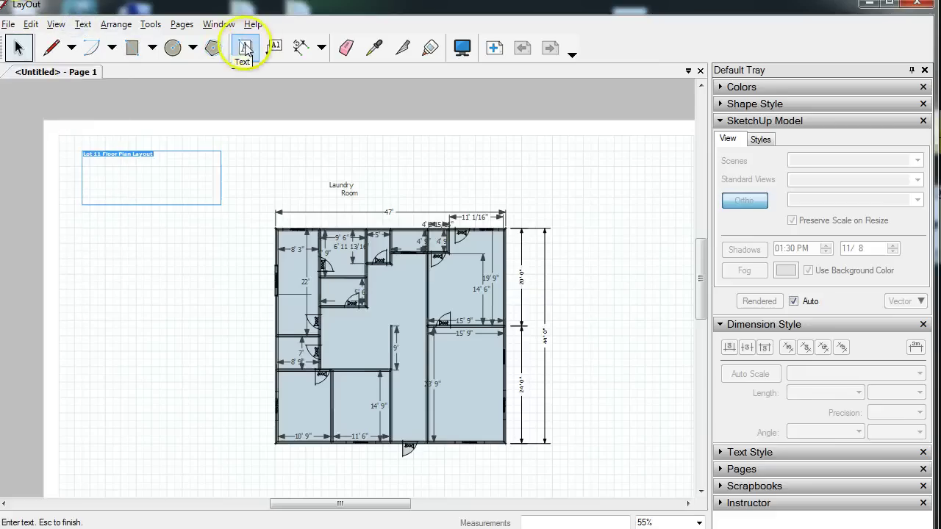
{"action": "right_click", "coordinate": [112, 158]}
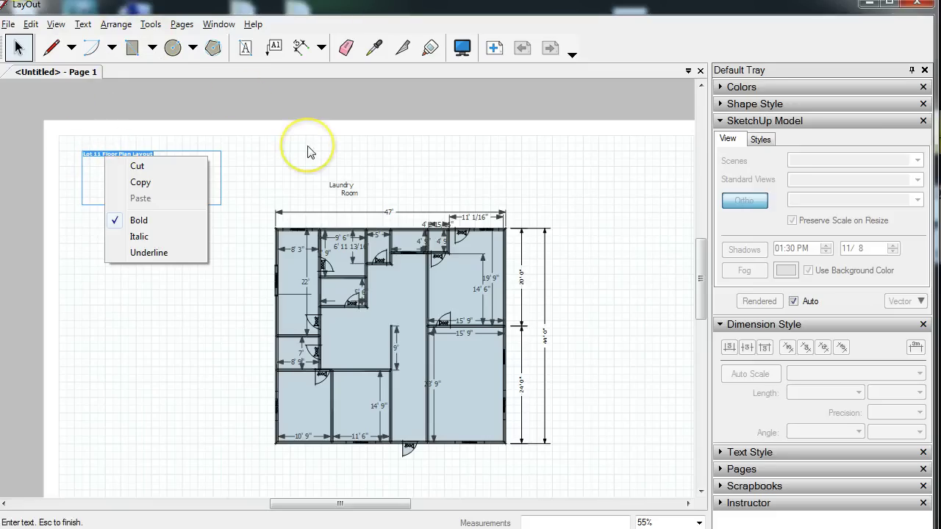
Try Wide Latin at 22 pt on the title, then switch its font to Impact
{"action": "left_click", "coordinate": [765, 452]}
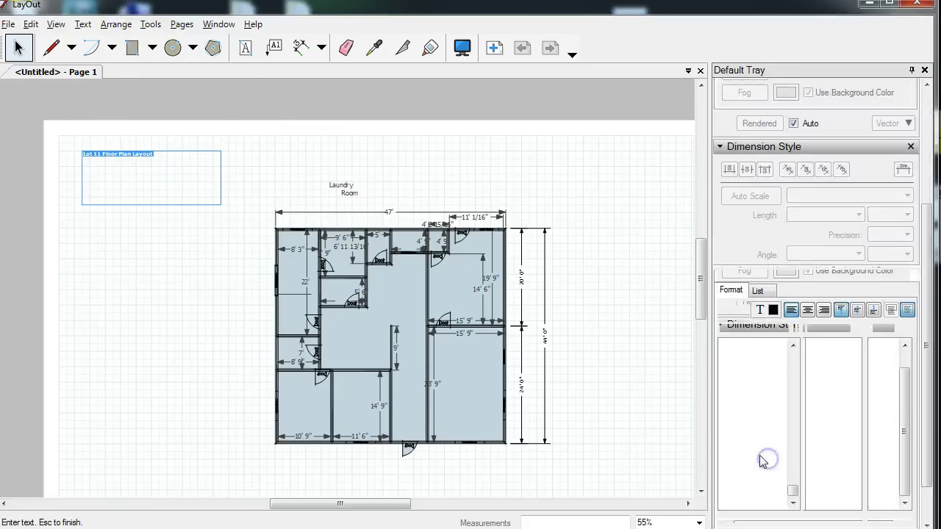
{"action": "left_click", "coordinate": [757, 472]}
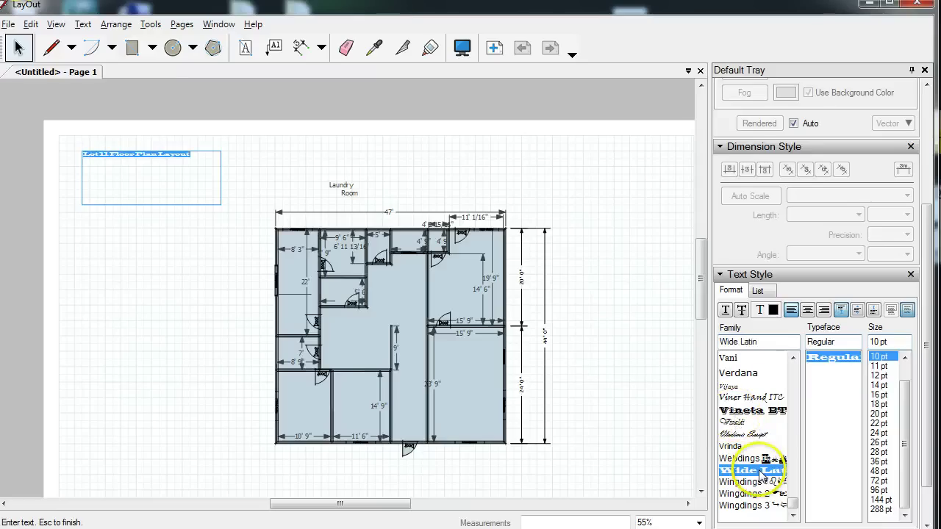
{"action": "left_click", "coordinate": [880, 423]}
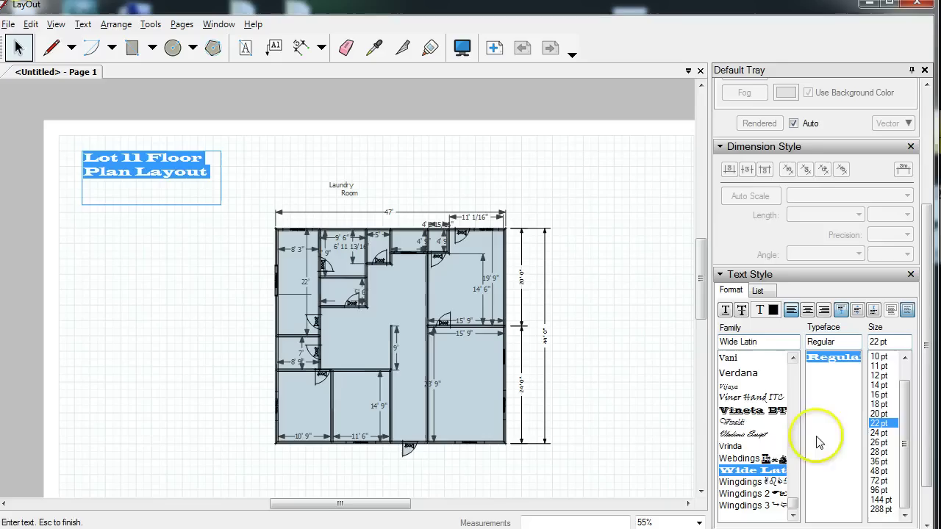
{"action": "left_click_drag", "start_coordinate": [800, 503], "coordinate": [812, 421]}
{"action": "left_click", "coordinate": [772, 441]}
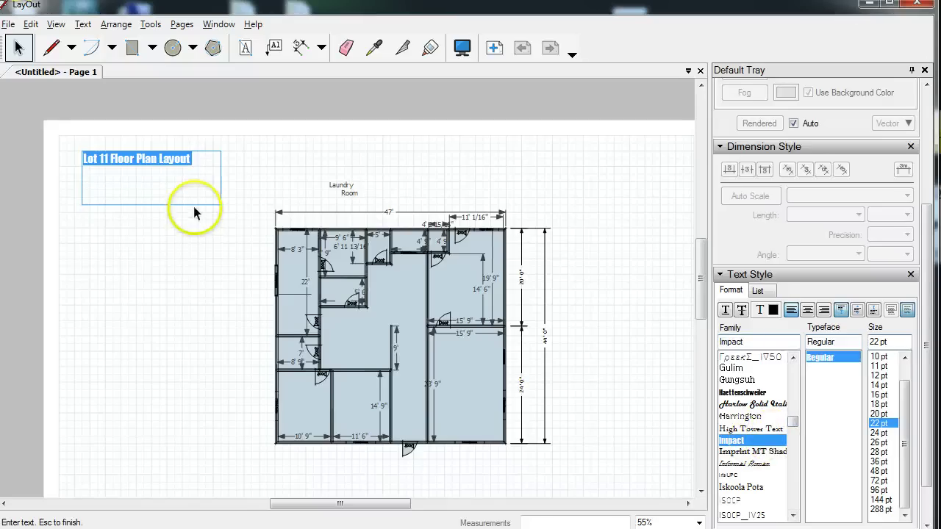
{"action": "left_click", "coordinate": [330, 165]}
Enlarge the title to 28 pt and move it slightly down and right
{"action": "left_click", "coordinate": [174, 156]}
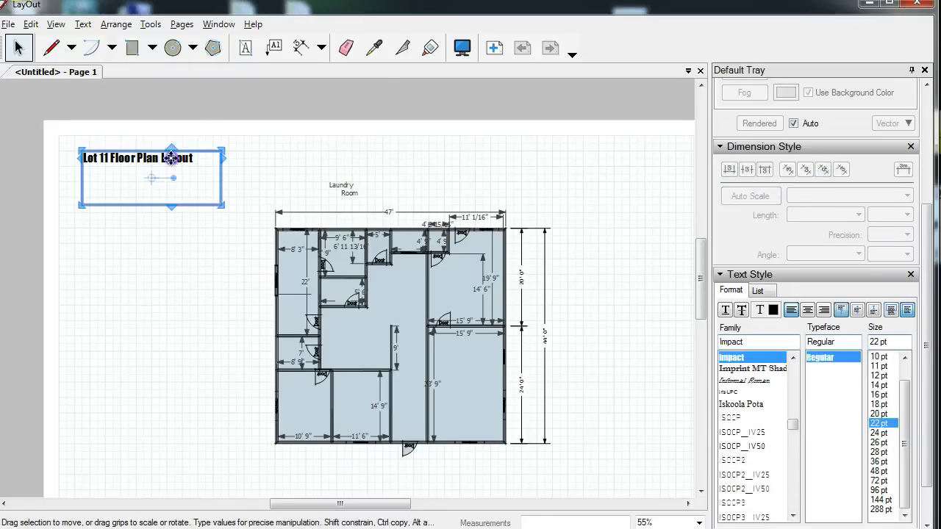
{"action": "left_click", "coordinate": [880, 452]}
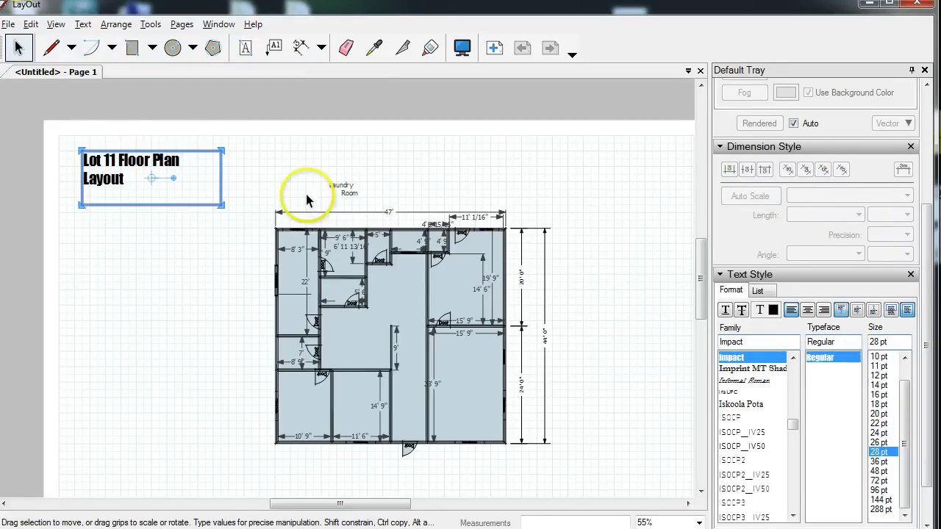
{"action": "left_click", "coordinate": [154, 250]}
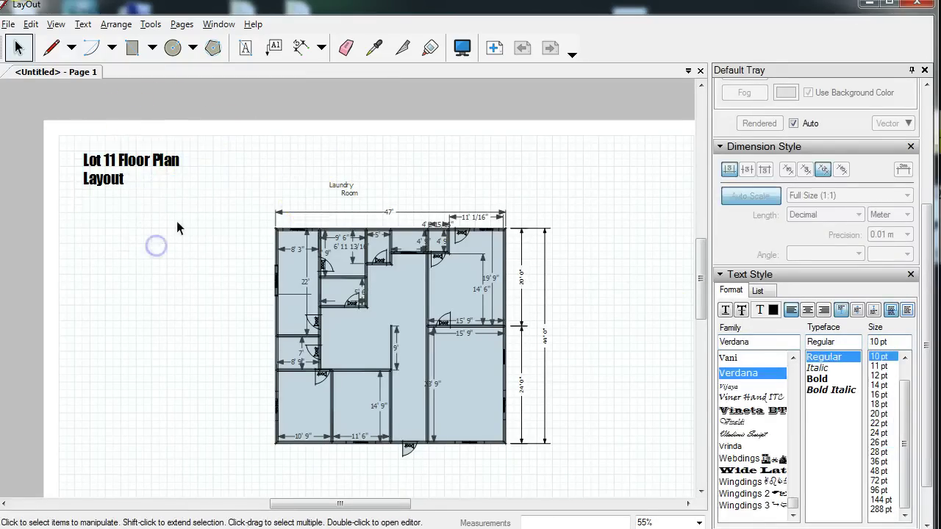
{"action": "left_click", "coordinate": [102, 159]}
{"action": "left_click_drag", "start_coordinate": [103, 159], "coordinate": [126, 191]}
{"action": "left_click", "coordinate": [137, 303]}
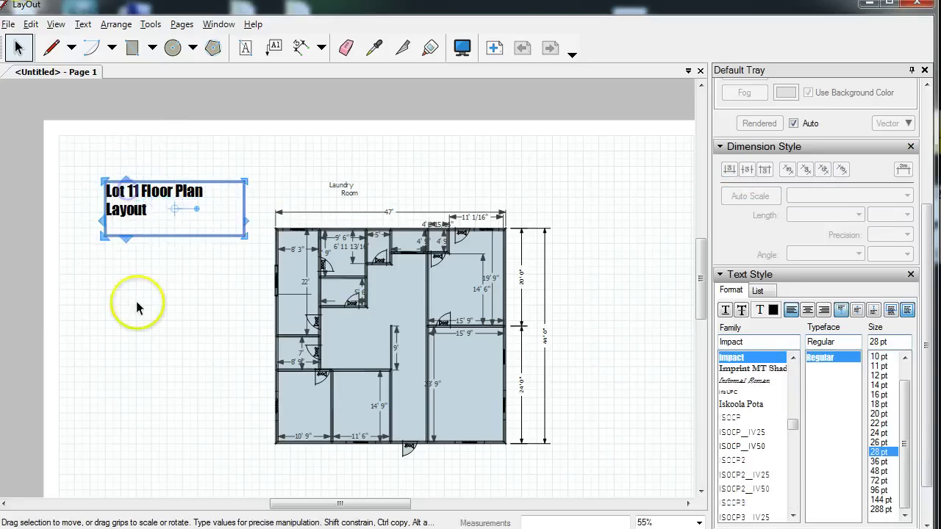
Draw a text box below the title and enter the scale value 1/8" : 1'
{"action": "left_click", "coordinate": [246, 47]}
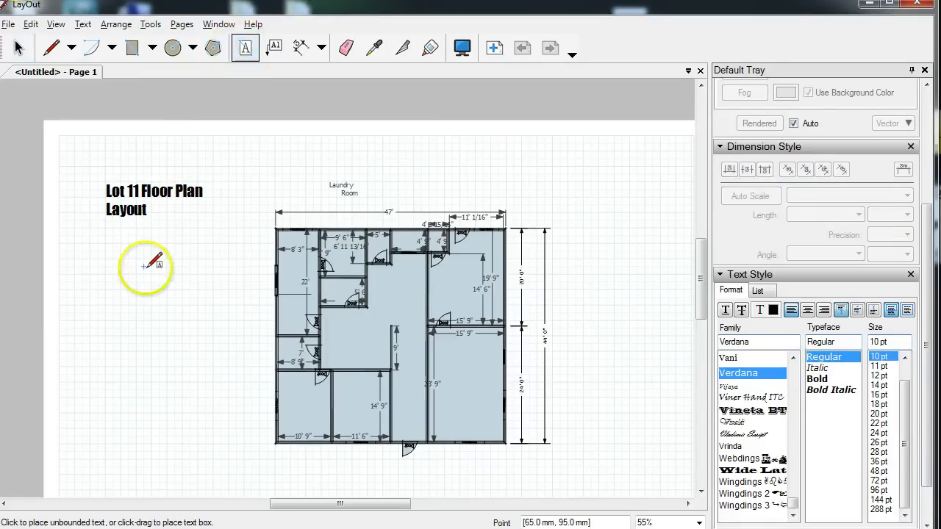
{"action": "left_click_drag", "start_coordinate": [106, 244], "coordinate": [213, 313]}
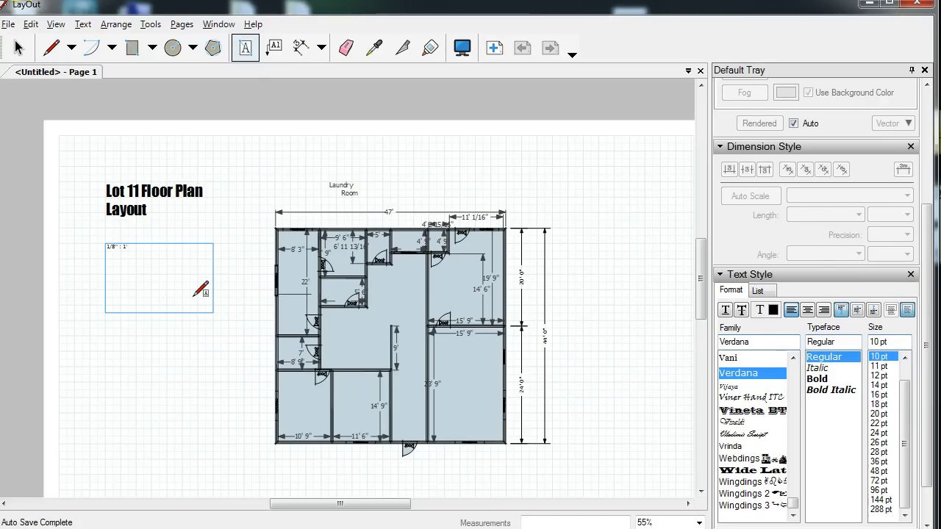
{"action": "left_click", "coordinate": [18, 47]}
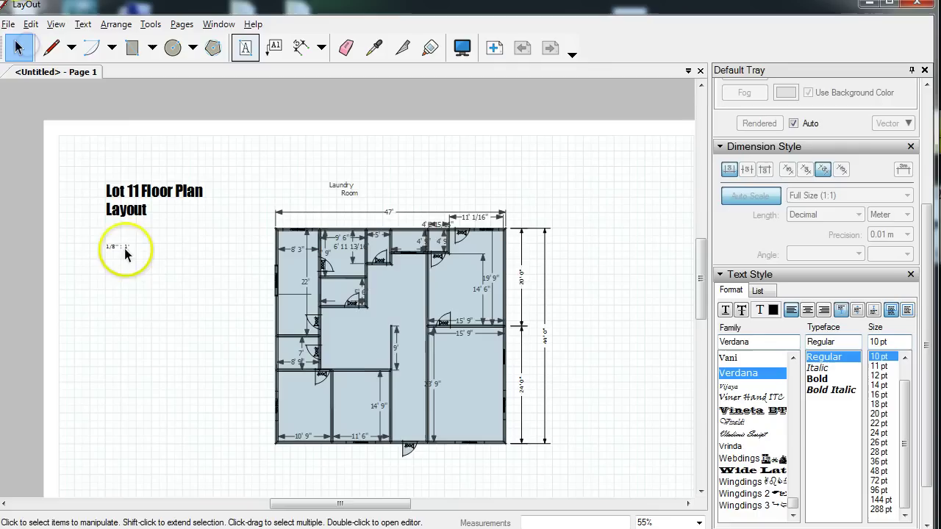
Set the scale note's font to Impact at 24 pt
{"action": "left_click", "coordinate": [122, 247]}
{"action": "double_click", "coordinate": [136, 250]}
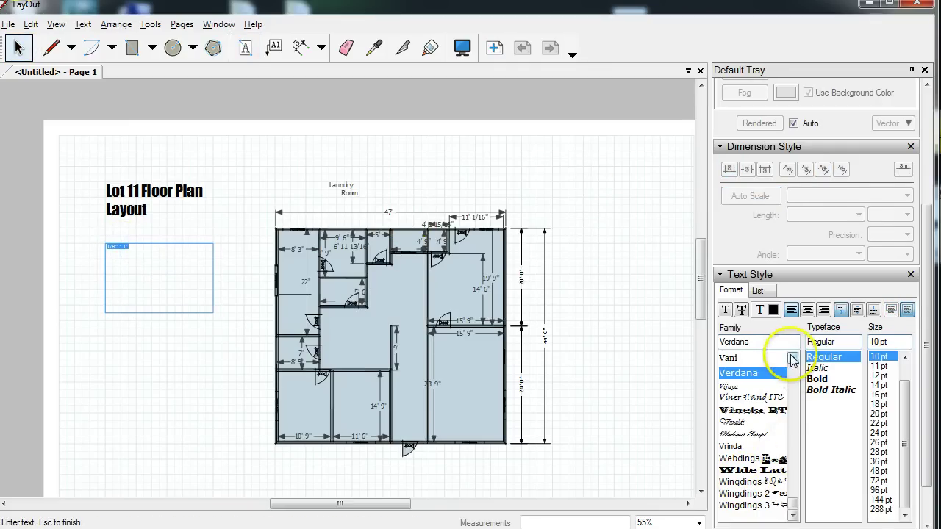
{"action": "left_click", "coordinate": [793, 358]}
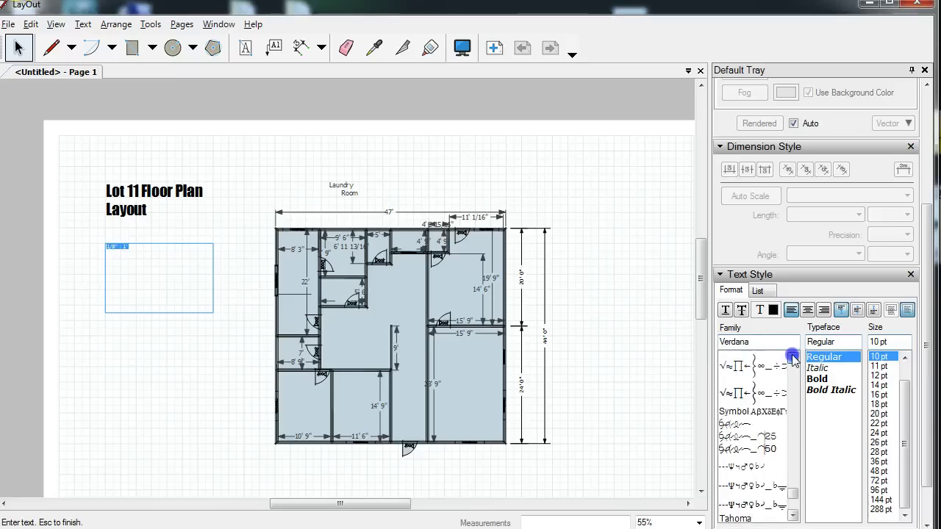
{"action": "left_click", "coordinate": [793, 358]}
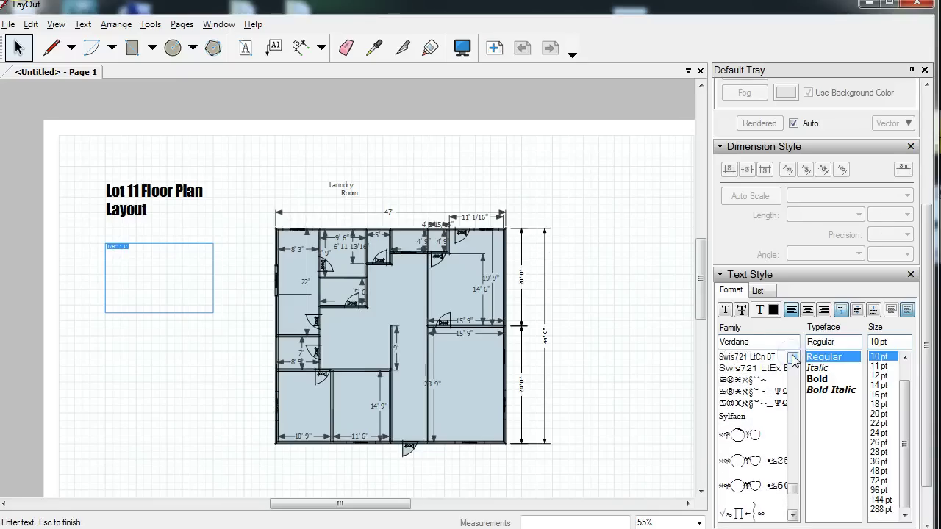
{"action": "left_click", "coordinate": [752, 343]}
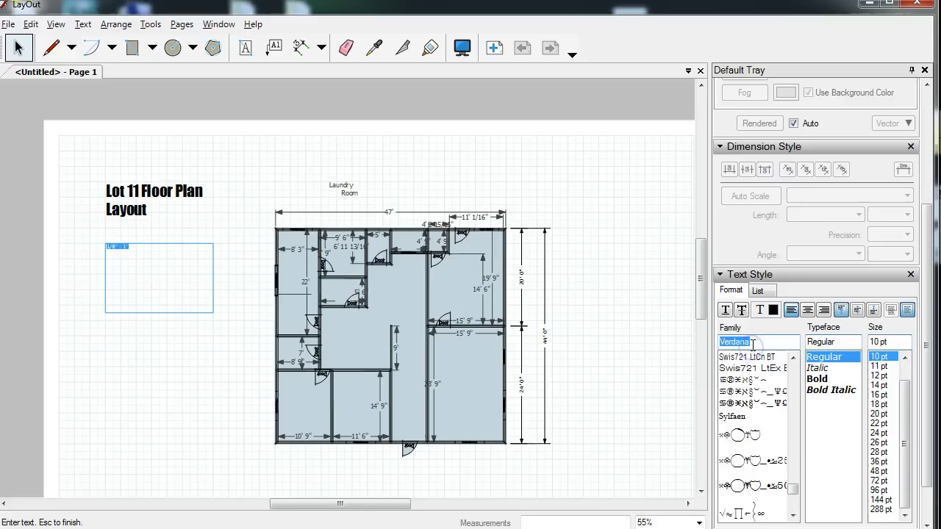
{"action": "type", "text": "impa"}
{"action": "left_click", "coordinate": [732, 357]}
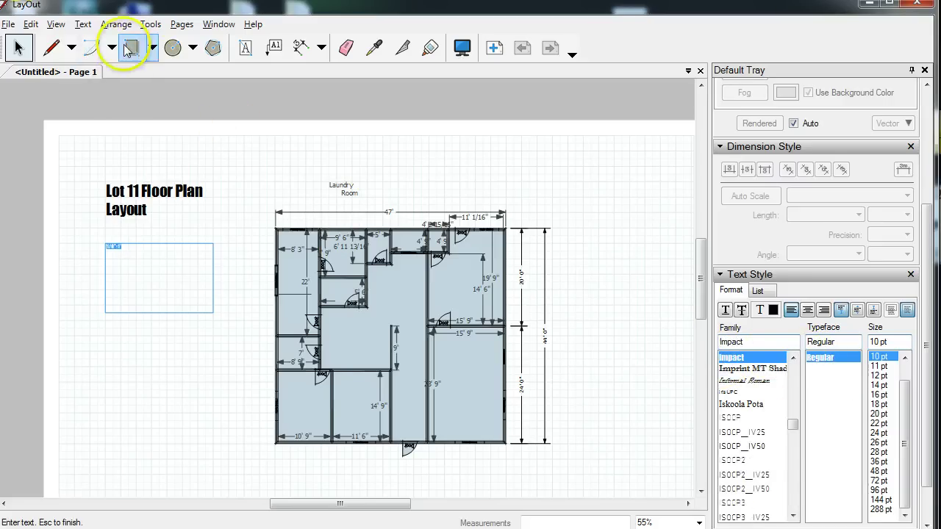
{"action": "left_click", "coordinate": [879, 433]}
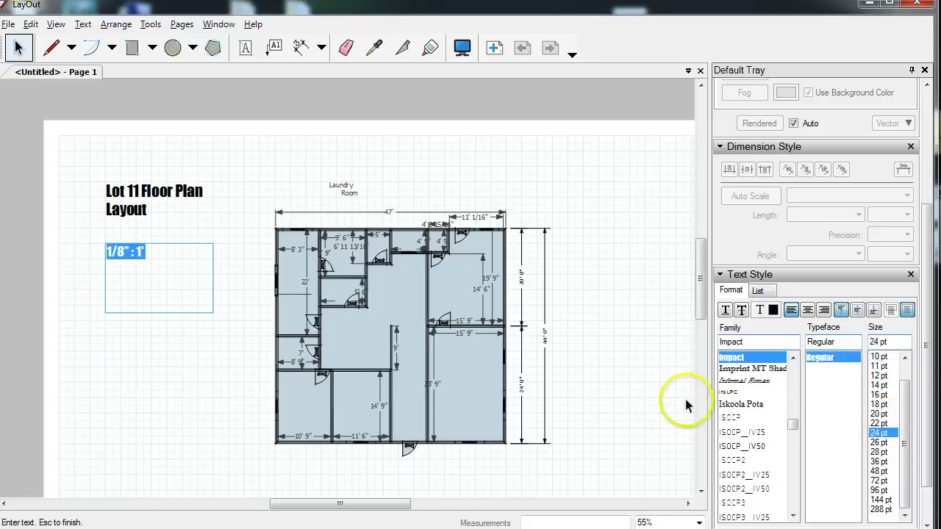
Prefix the note with 'Scale ' so it reads Scale 1/8" : 1'
{"action": "left_click", "coordinate": [103, 250]}
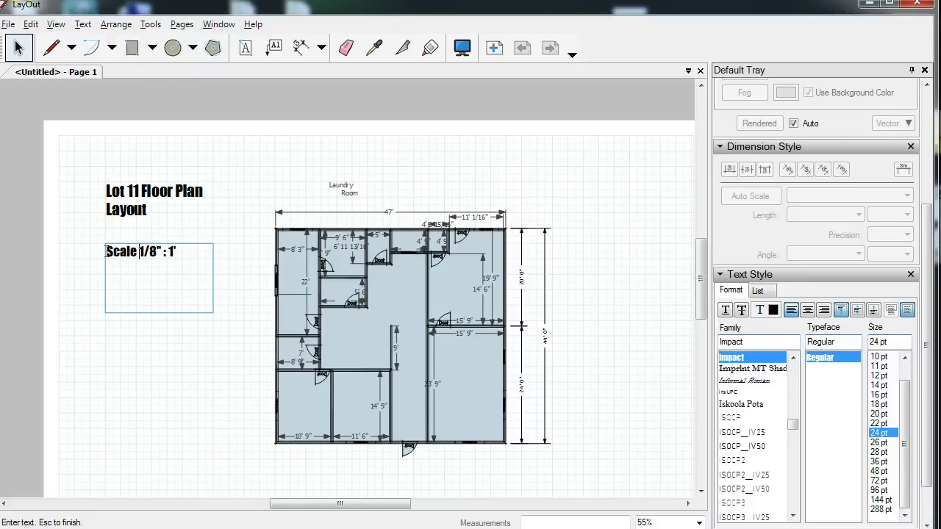
{"action": "left_click", "coordinate": [157, 336]}
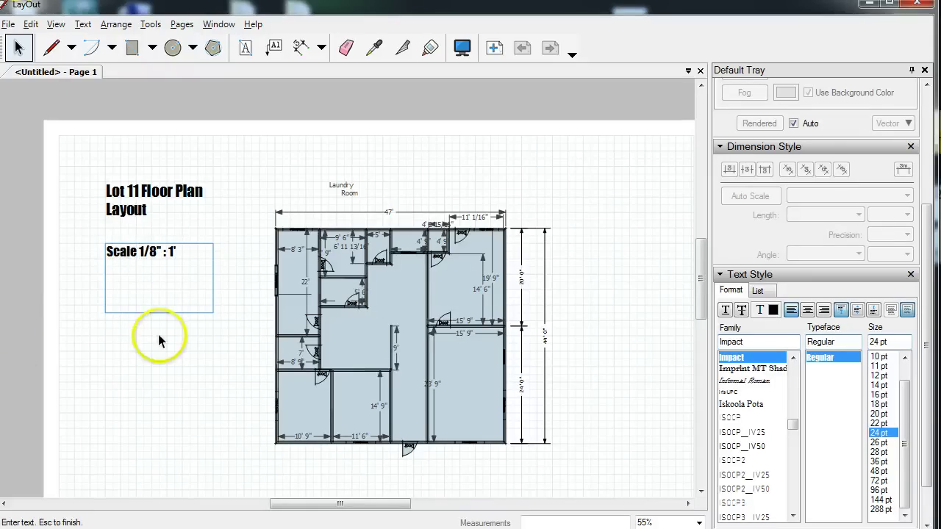
{"action": "scroll", "coordinate": [158, 334], "scroll_direction": "down", "scroll_amount": 2}
Check the Save As file types, cancel, then show the File > Export submenu
{"action": "left_click", "coordinate": [151, 249]}
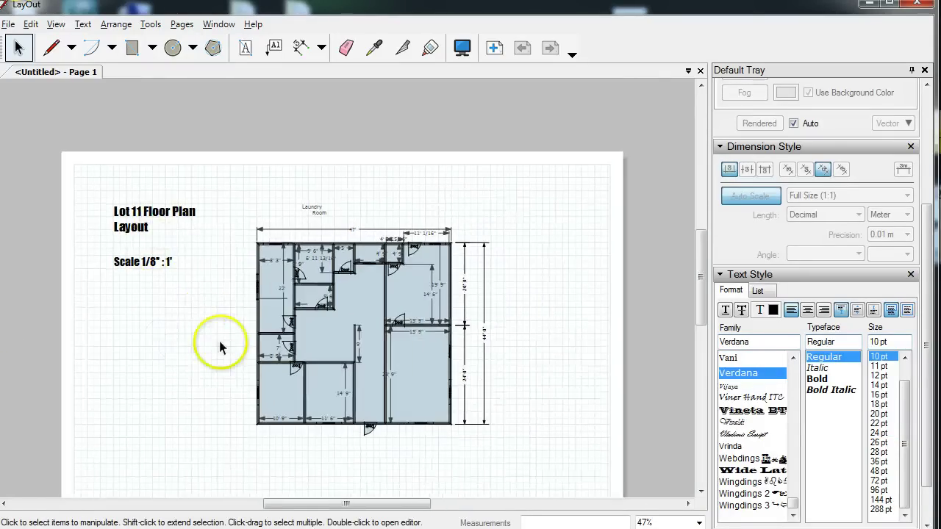
{"action": "scroll", "coordinate": [199, 311], "scroll_direction": "down", "scroll_amount": 2}
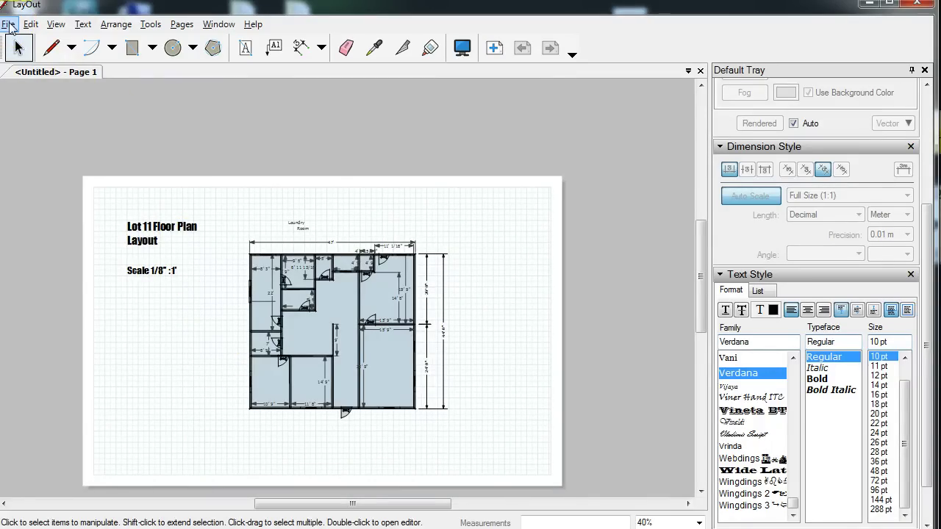
{"action": "left_click", "coordinate": [8, 24]}
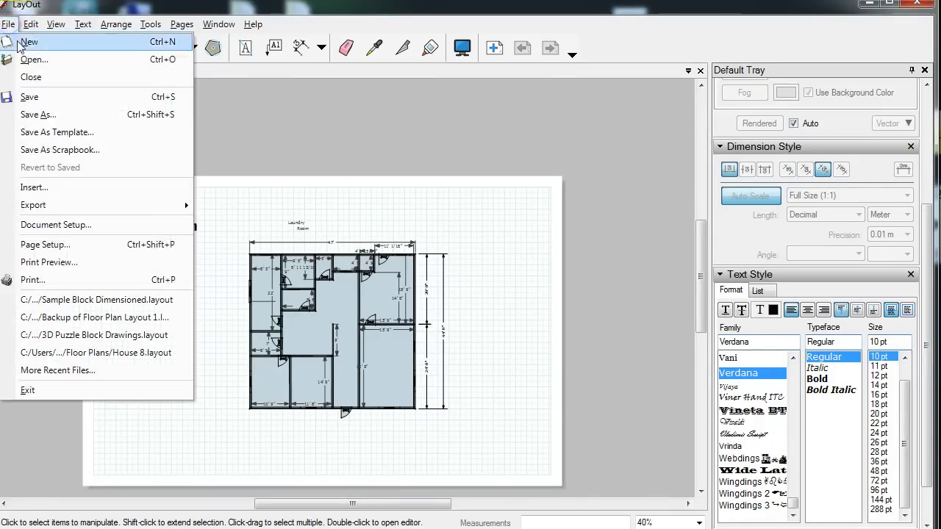
{"action": "left_click", "coordinate": [31, 115]}
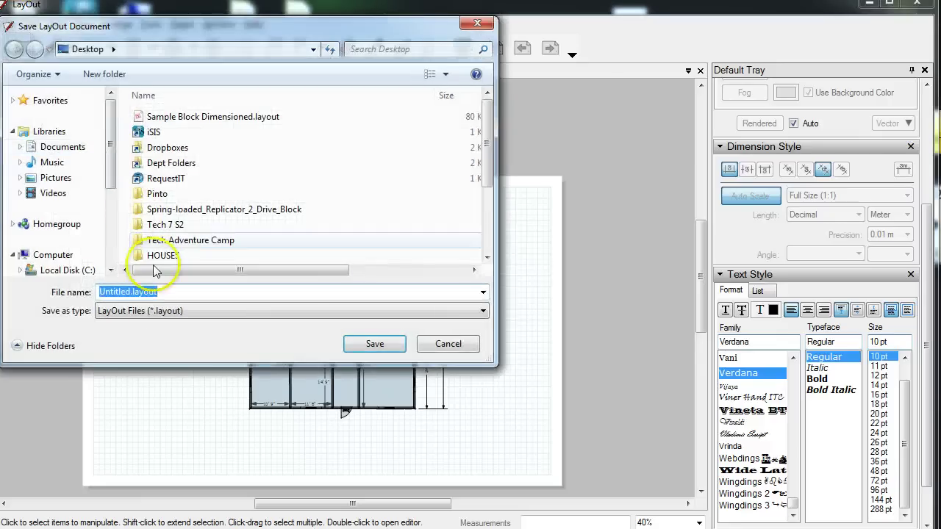
{"action": "left_click", "coordinate": [149, 310]}
{"action": "left_click", "coordinate": [149, 326]}
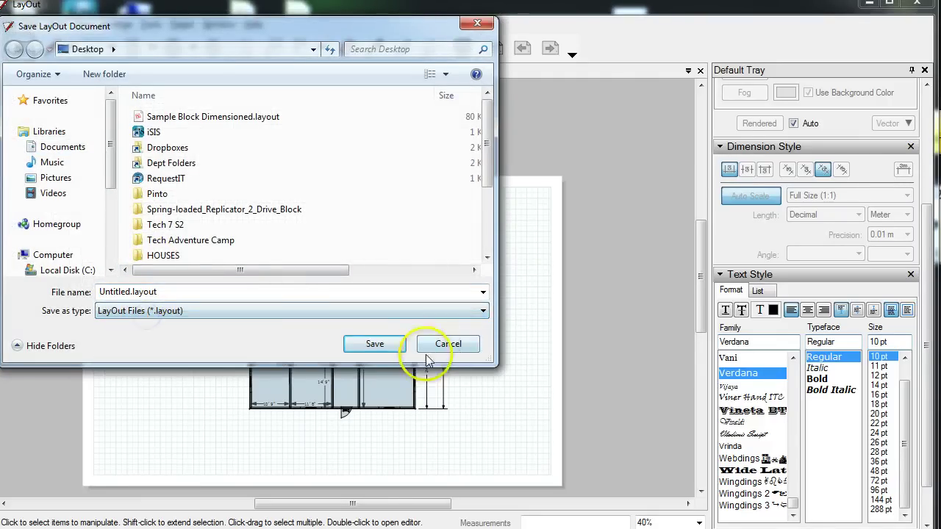
{"action": "left_click", "coordinate": [448, 344]}
{"action": "left_click", "coordinate": [8, 25]}
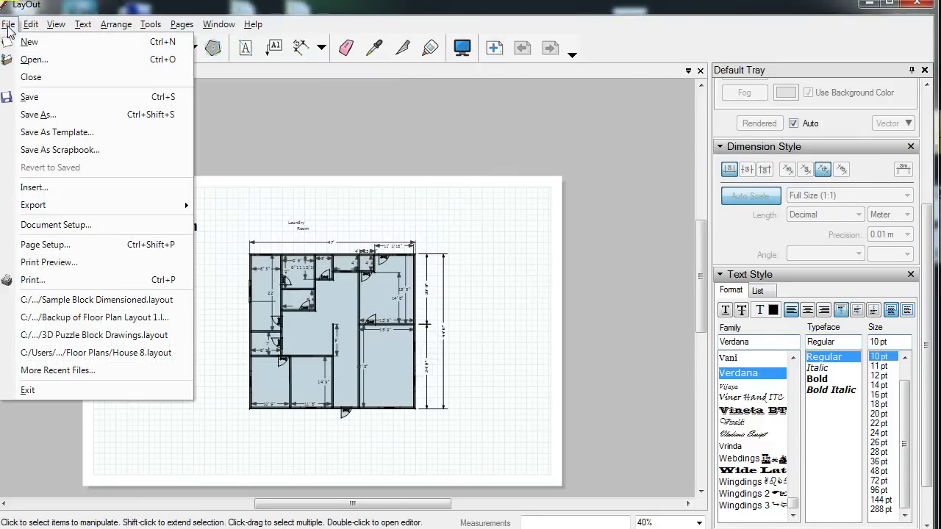
{"action": "mouse_move", "coordinate": [35, 210]}
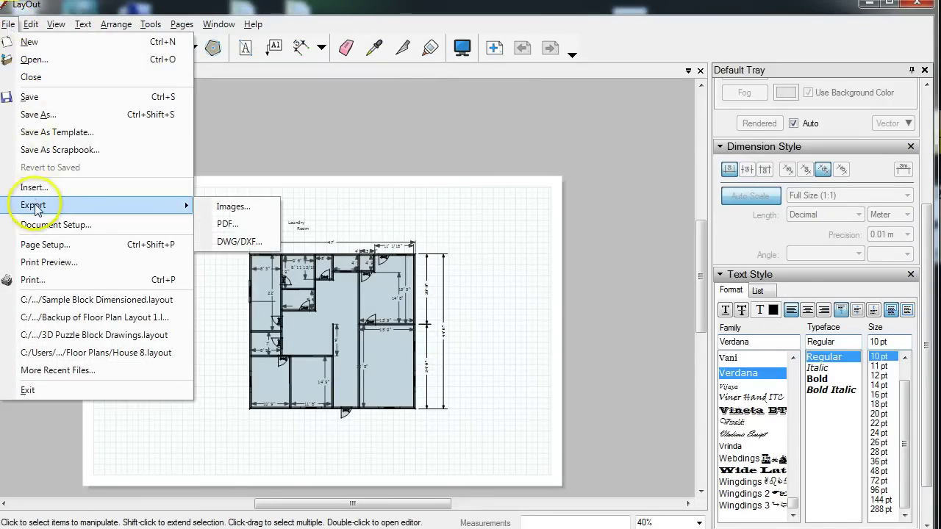
Export the page to the Desktop as JPEG '11 Lot Floor Plan Layout_1.jpg' and close the preview
{"action": "left_click", "coordinate": [228, 207]}
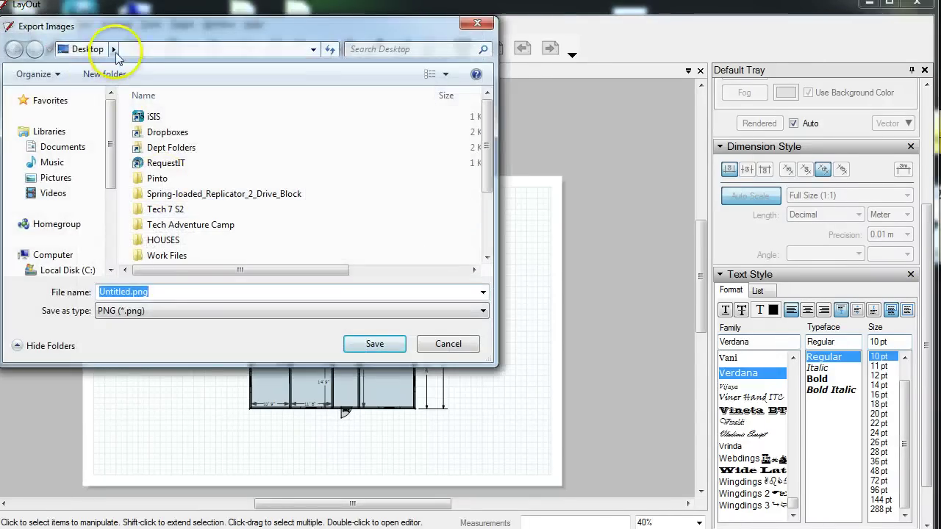
{"action": "left_click", "coordinate": [155, 293]}
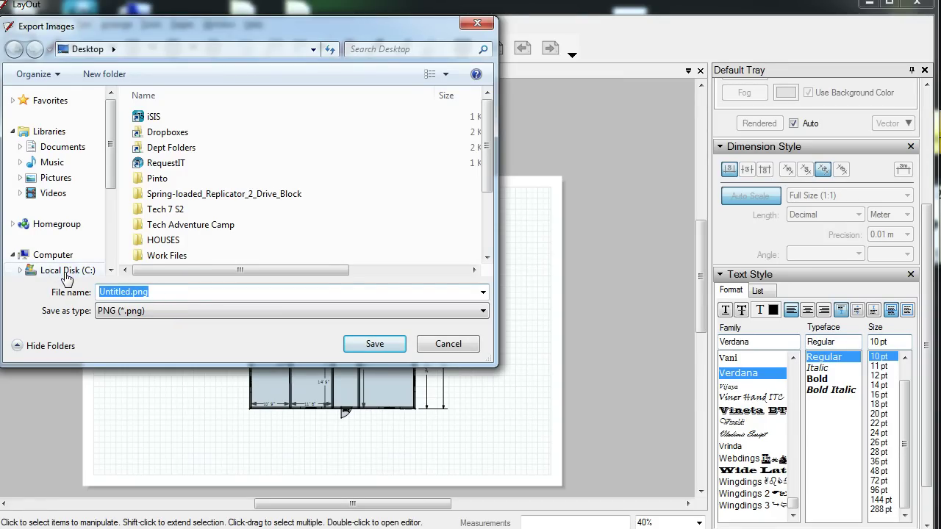
{"action": "type", "text": "11 "}
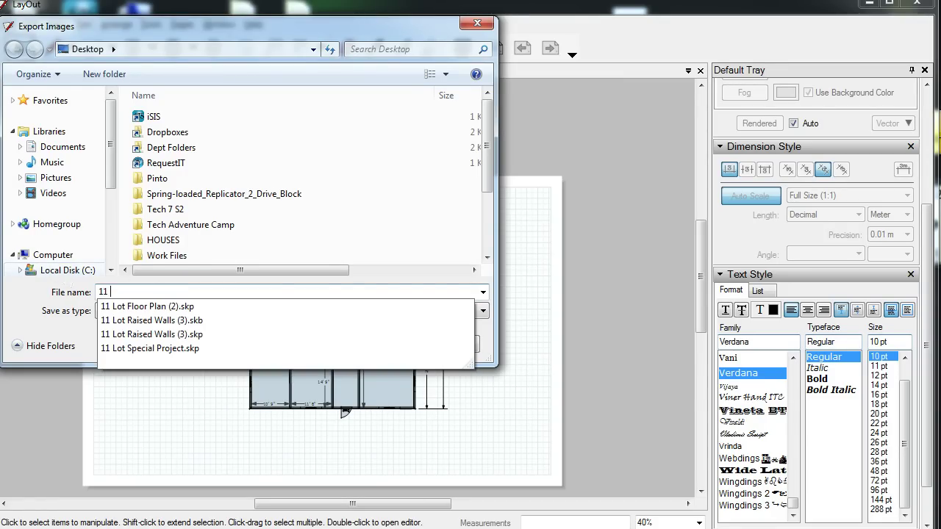
{"action": "type", "text": "Lot Floor P"}
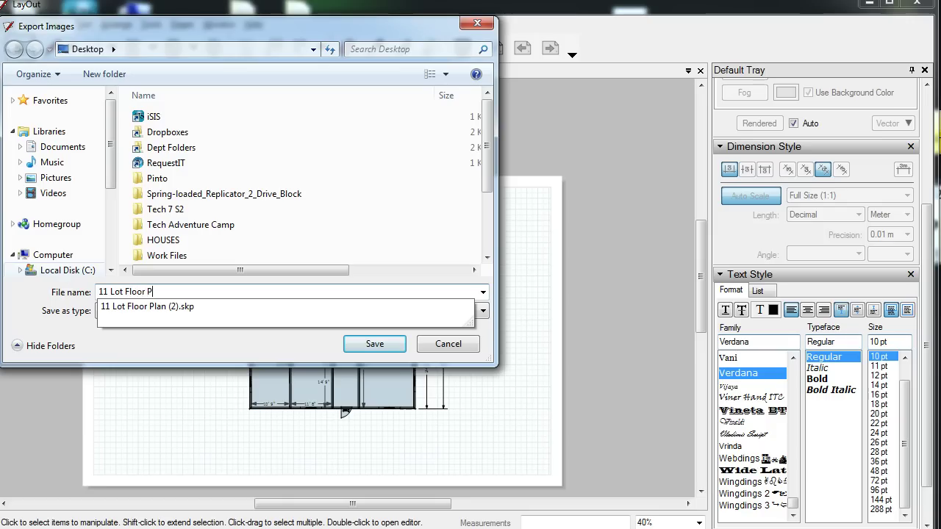
{"action": "type", "text": "lan Drawin"}
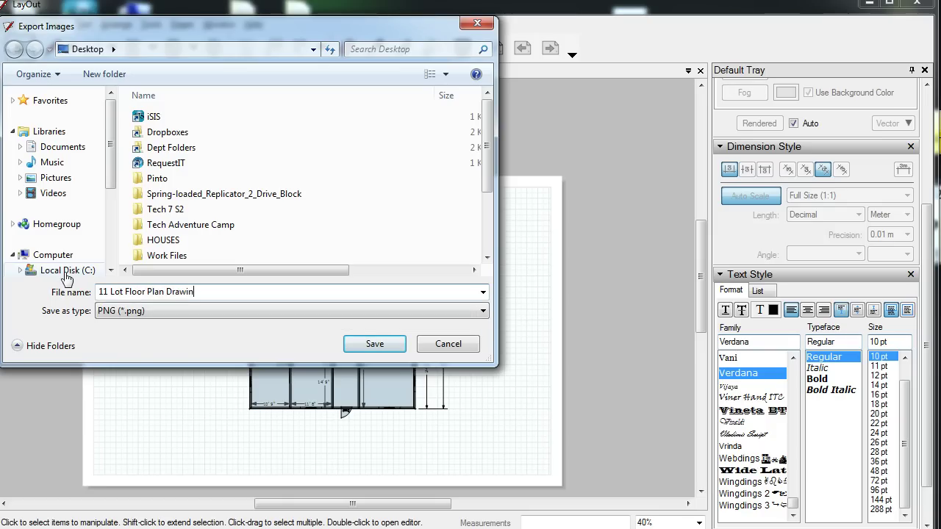
{"action": "type", "text": "r"}
{"action": "key", "text": "BackSpace"}
{"action": "key", "text": "BackSpace"}
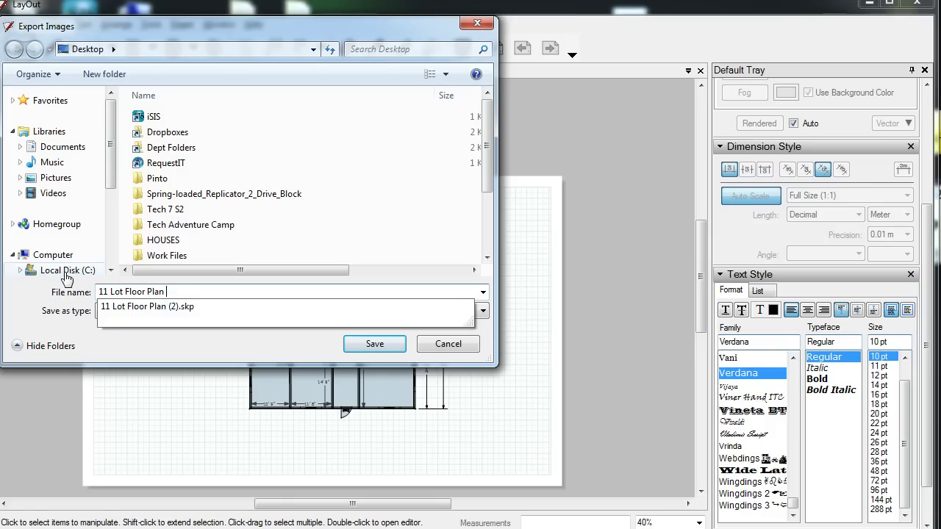
{"action": "type", "text": "Layout"}
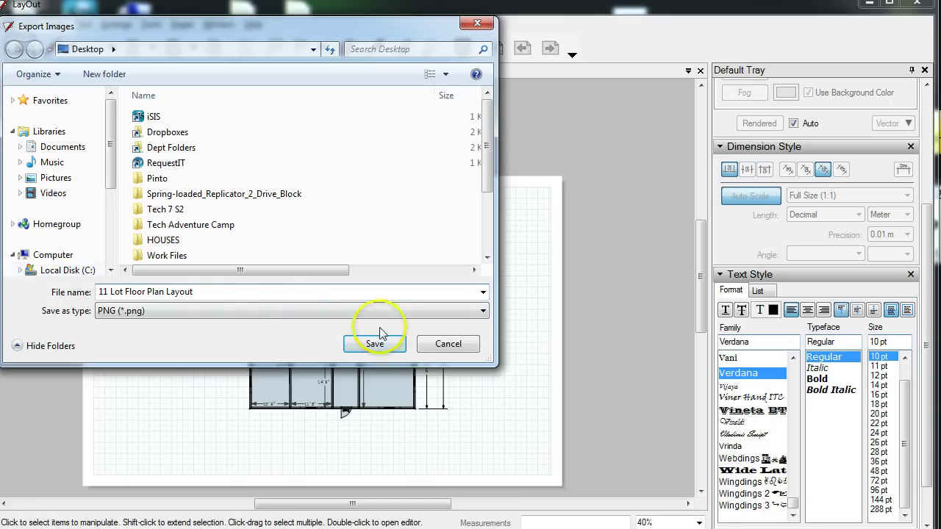
{"action": "left_click", "coordinate": [236, 310]}
{"action": "left_click", "coordinate": [204, 331]}
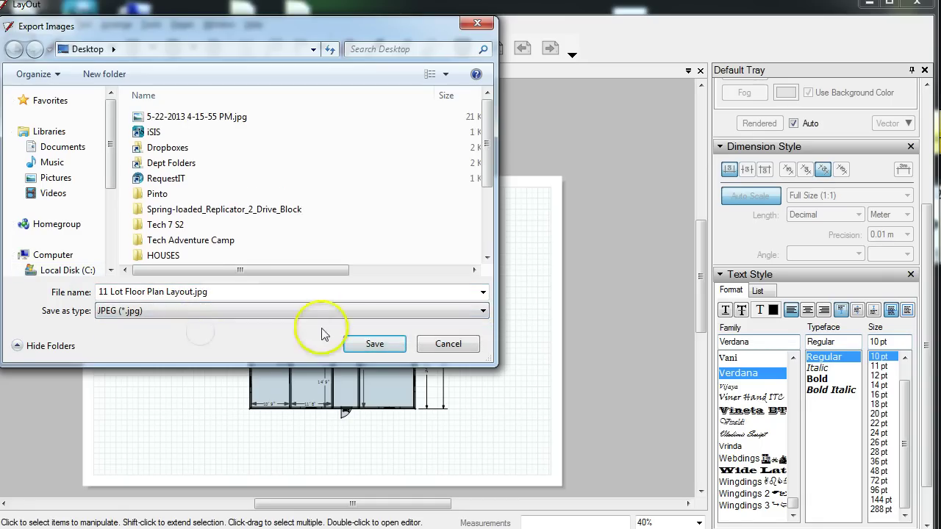
{"action": "left_click", "coordinate": [368, 342]}
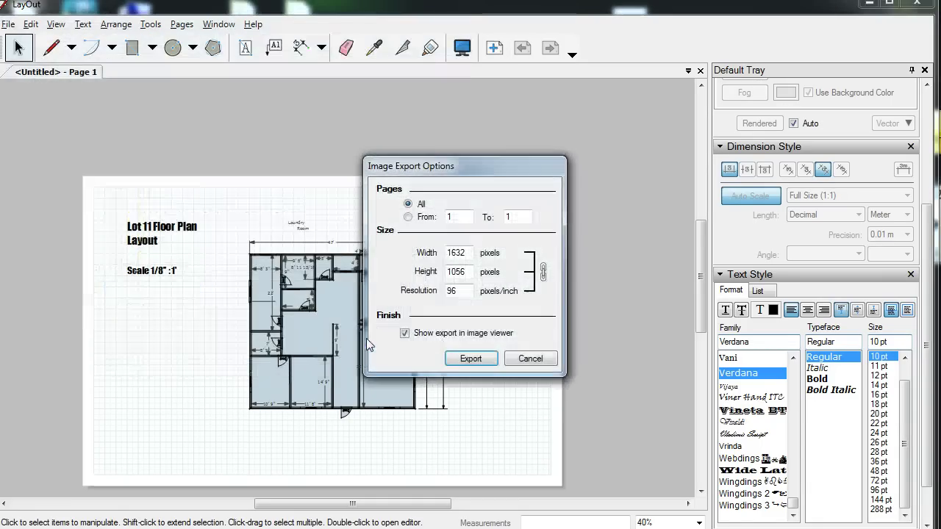
{"action": "left_click", "coordinate": [456, 360]}
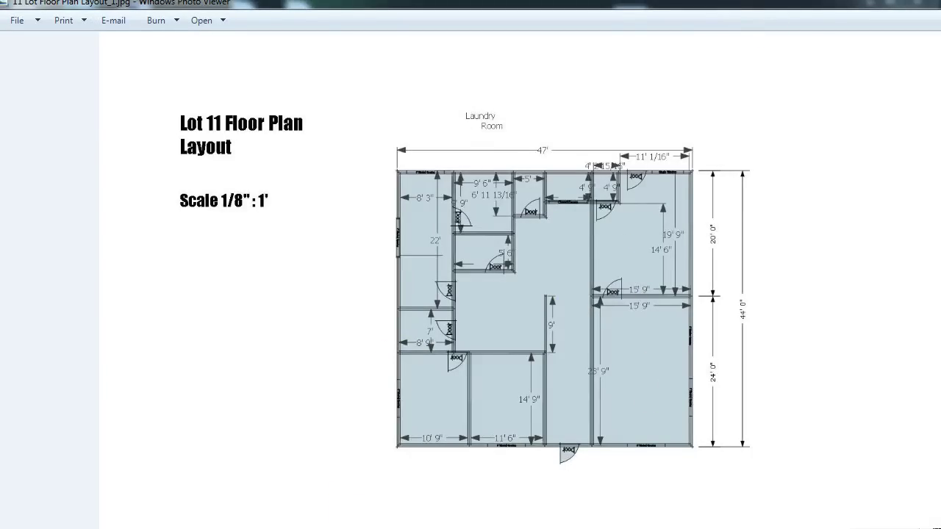
{"action": "key", "text": "alt+F4"}
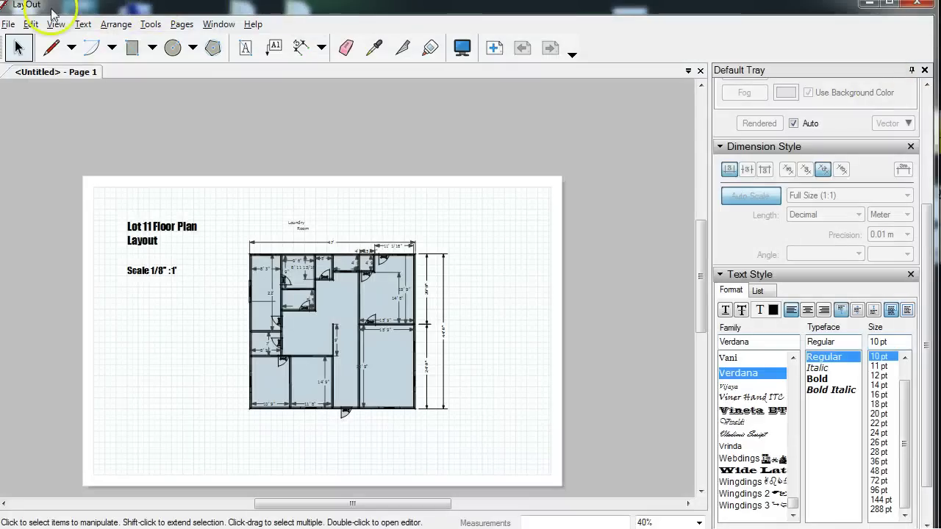
Start a PDF export of the page from the File > Export menu
{"action": "left_click", "coordinate": [8, 24]}
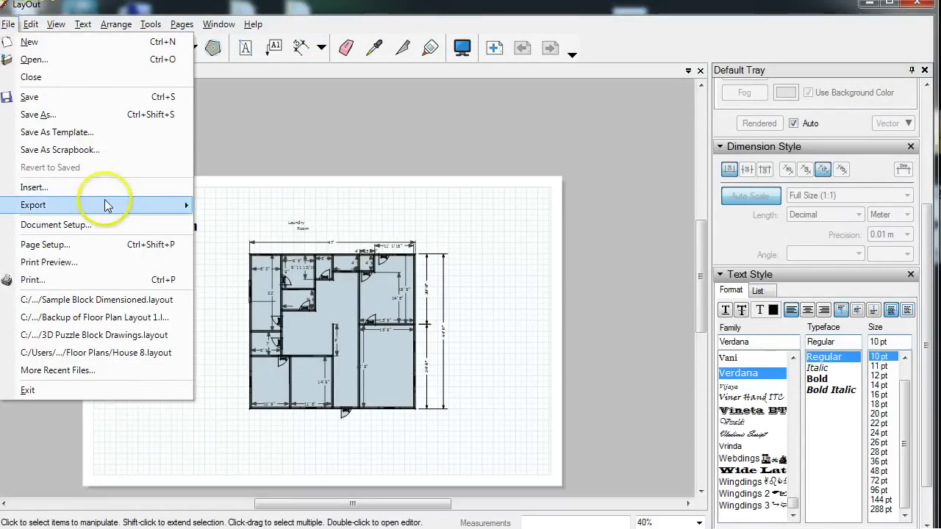
{"action": "mouse_move", "coordinate": [105, 202]}
{"action": "left_click", "coordinate": [224, 223]}
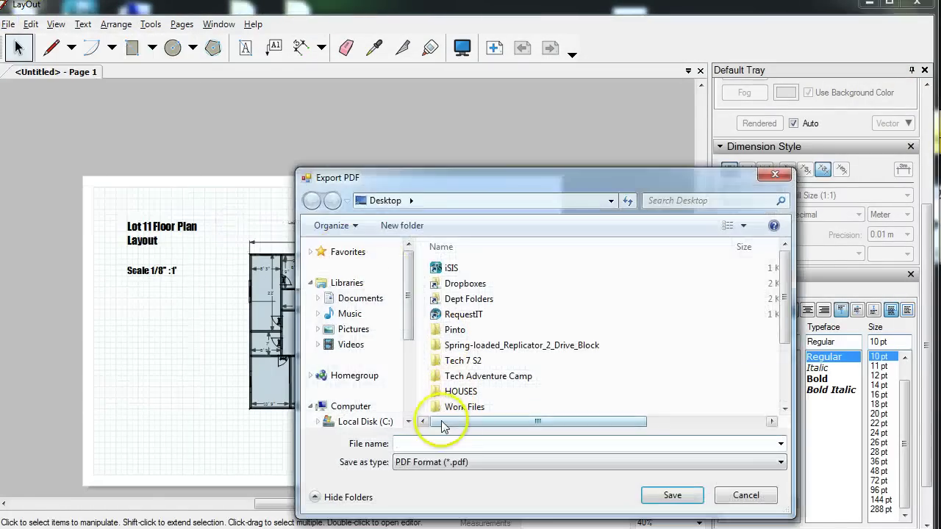
Name the PDF '11 Lot Floor Plan Layout' and export it to the Desktop
{"action": "left_click", "coordinate": [444, 442]}
{"action": "type", "text": "11 Lo"}
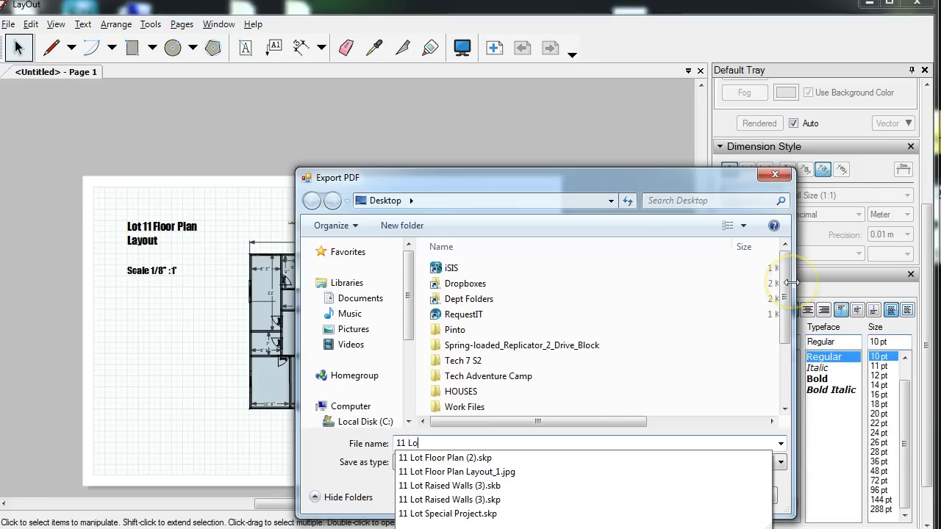
{"action": "left_click", "coordinate": [517, 470]}
{"action": "left_click", "coordinate": [523, 443]}
{"action": "key", "text": "BackSpace"}
{"action": "key", "text": "BackSpace"}
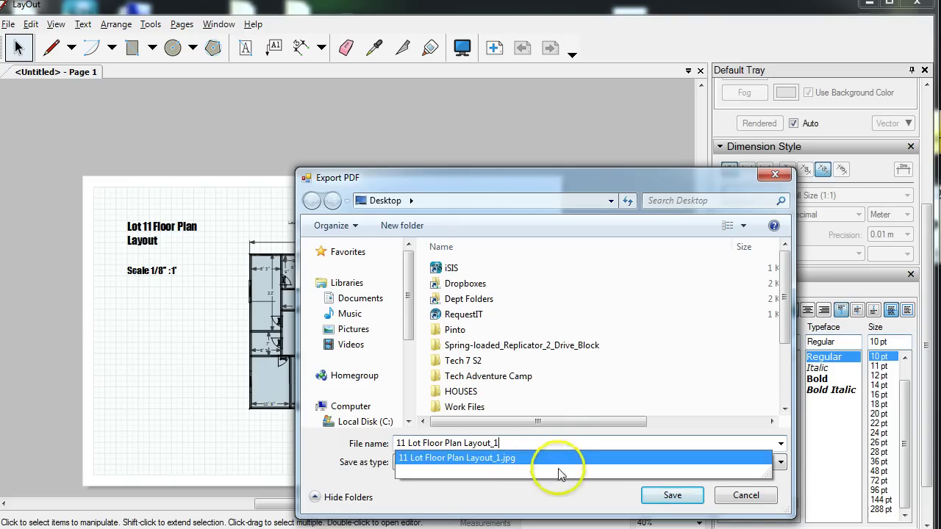
{"action": "left_click", "coordinate": [547, 445]}
{"action": "key", "text": "BackSpace"}
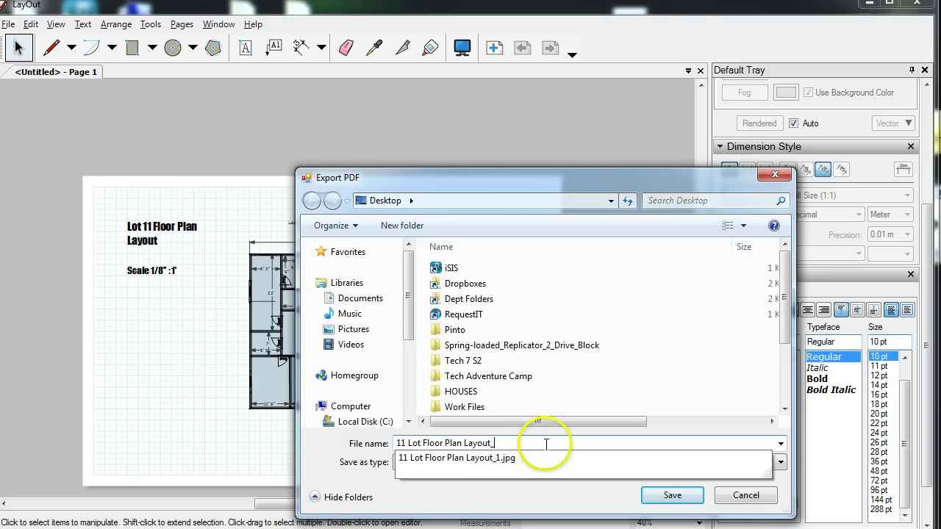
{"action": "left_click", "coordinate": [544, 498]}
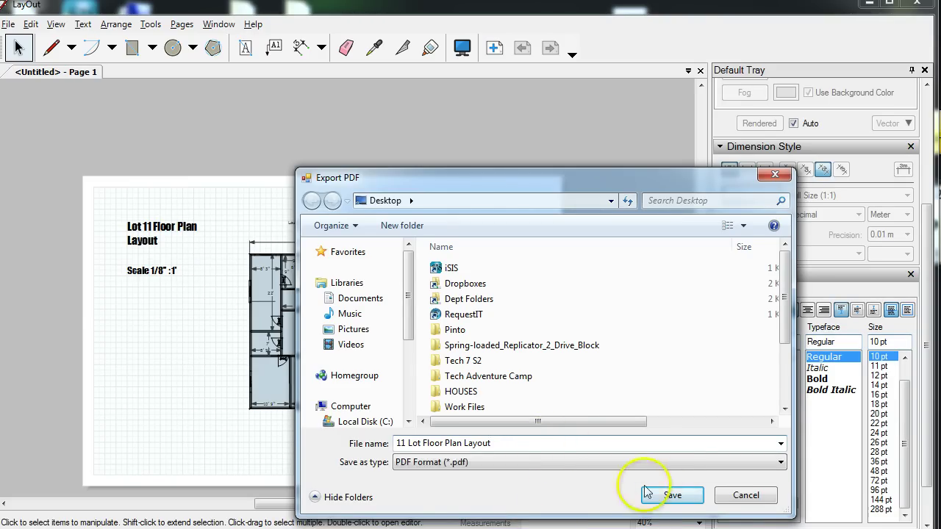
{"action": "left_click", "coordinate": [665, 495]}
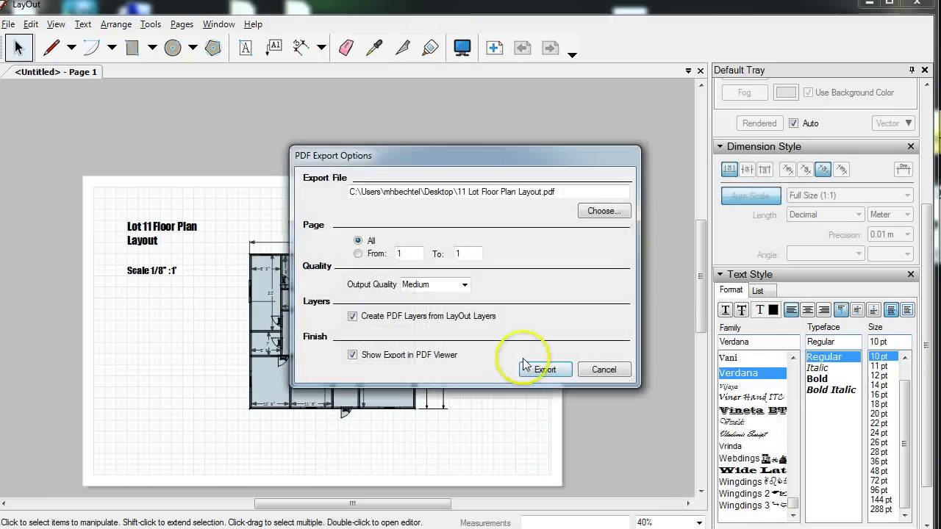
{"action": "left_click", "coordinate": [534, 371]}
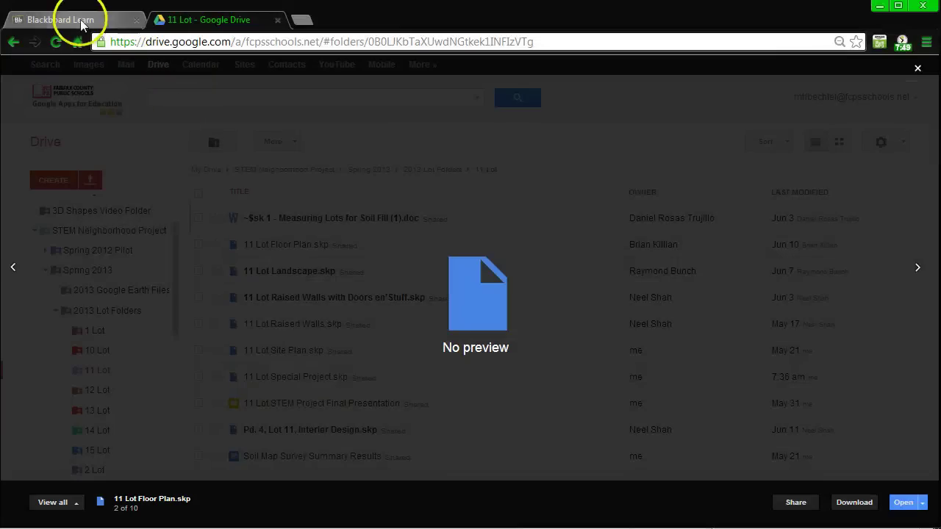
Return to Google Drive and close the preview to show the 11 Lot folder
{"action": "left_click", "coordinate": [77, 20]}
{"action": "left_click", "coordinate": [221, 20]}
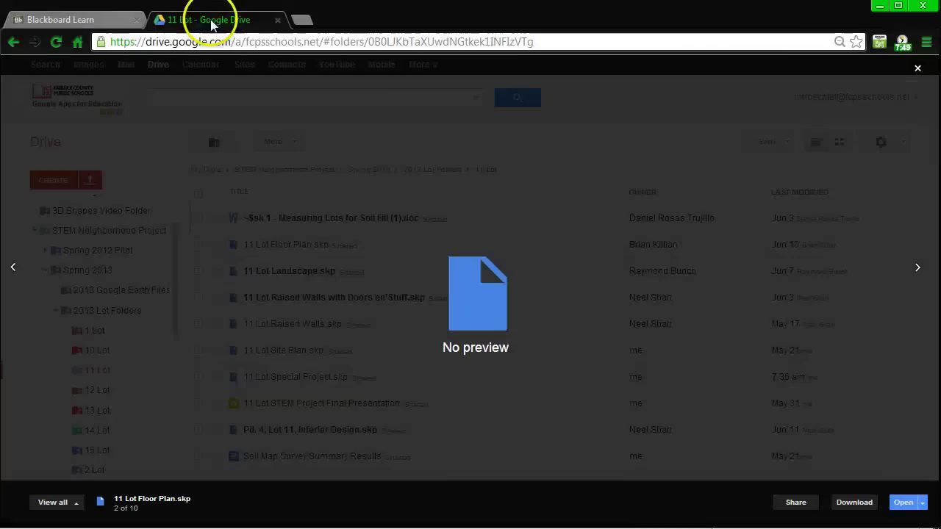
{"action": "left_click", "coordinate": [915, 63]}
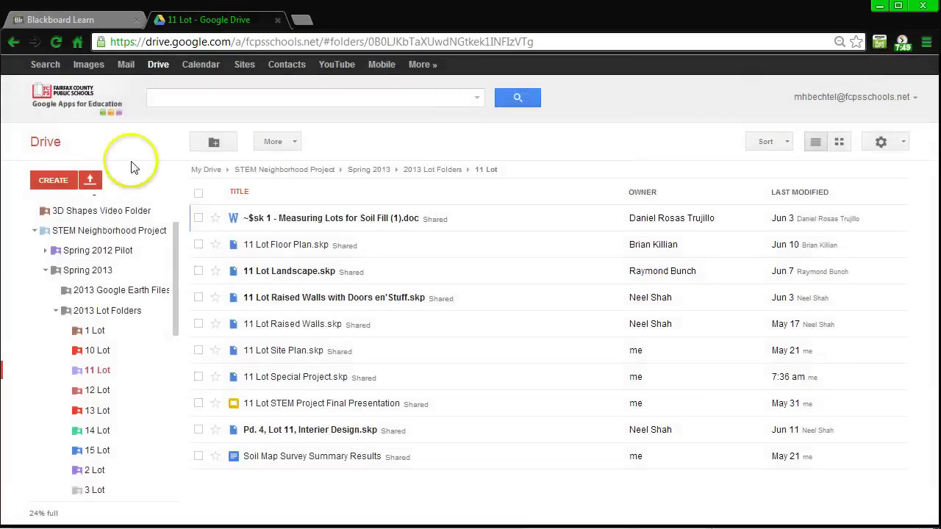
Upload '11 Lot Floor Plan Layout_1.jpg' into the shared folder and check it in preview
{"action": "left_click", "coordinate": [90, 180]}
{"action": "left_click", "coordinate": [112, 205]}
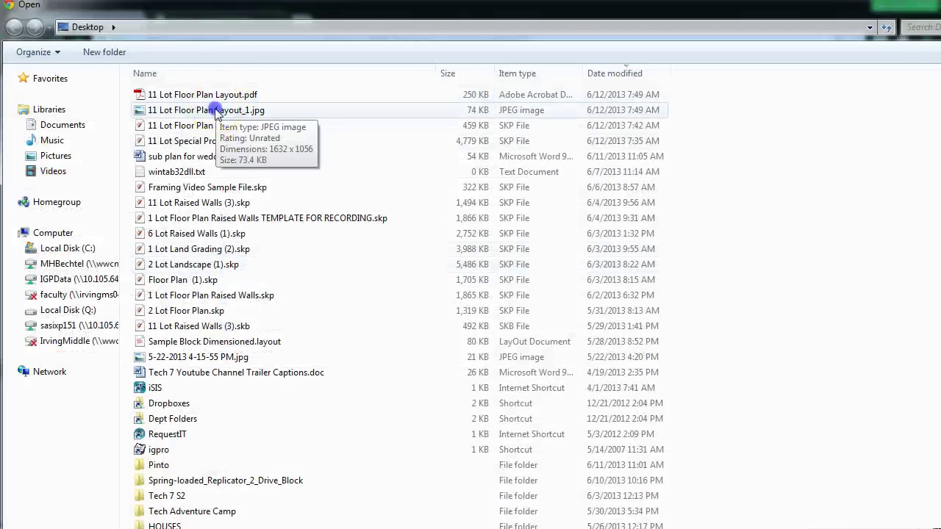
{"action": "left_click", "coordinate": [217, 110]}
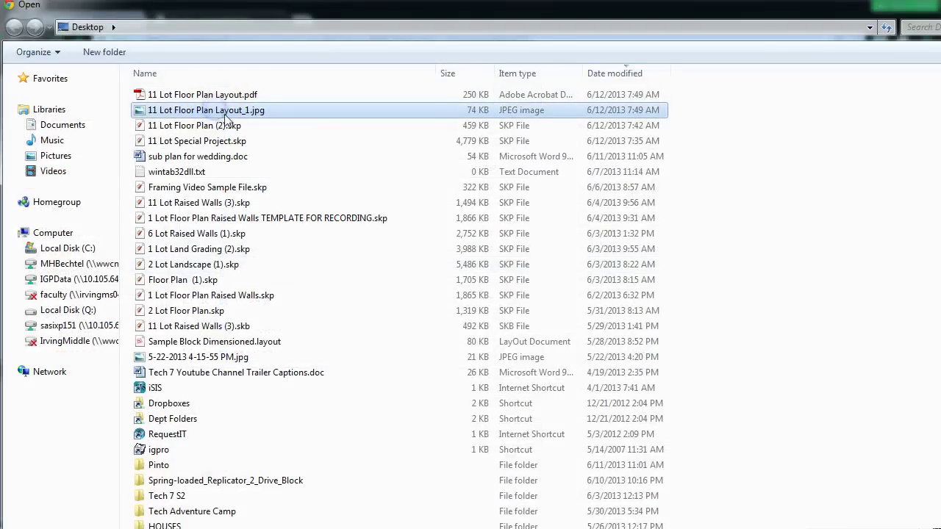
{"action": "left_click", "coordinate": [588, 426]}
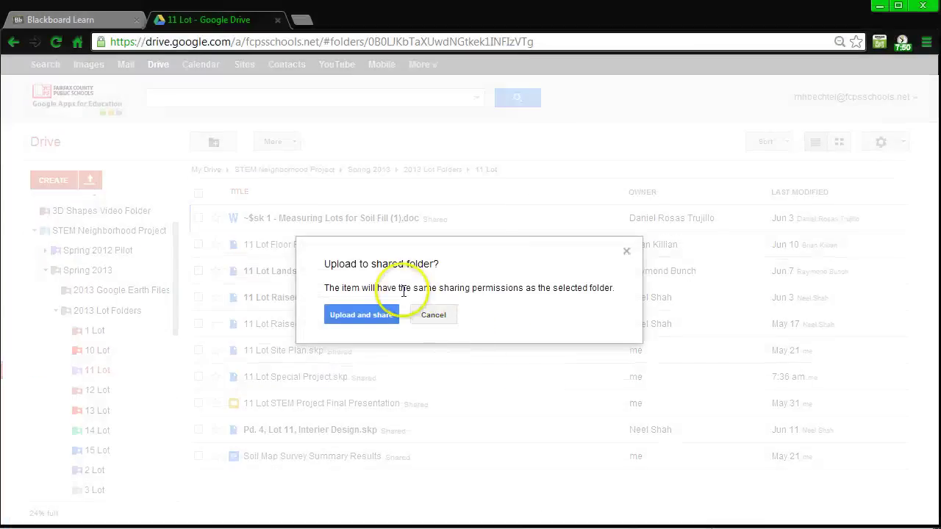
{"action": "left_click", "coordinate": [373, 317]}
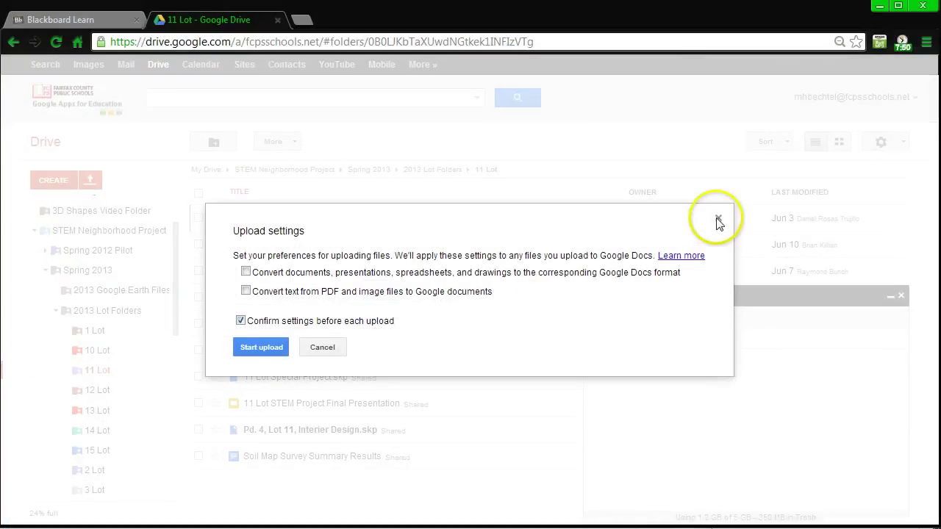
{"action": "left_click", "coordinate": [273, 348]}
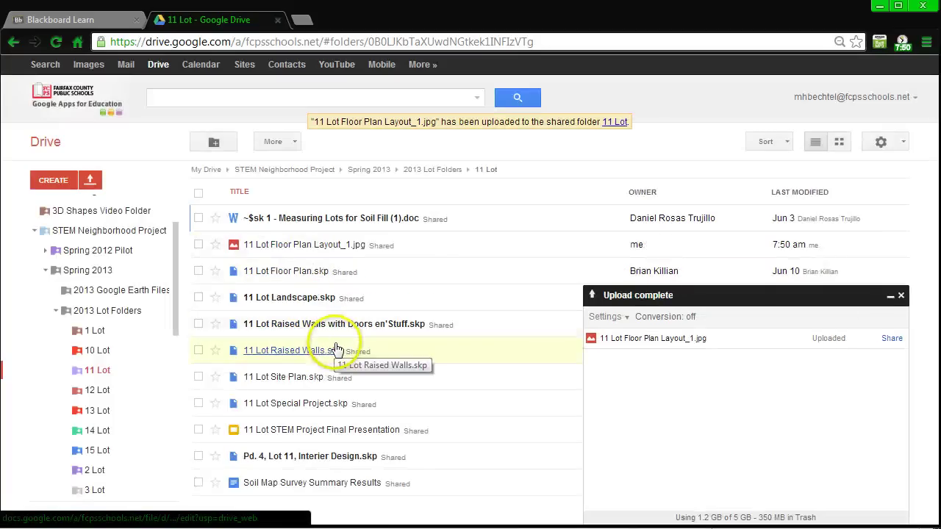
{"action": "left_click", "coordinate": [289, 247]}
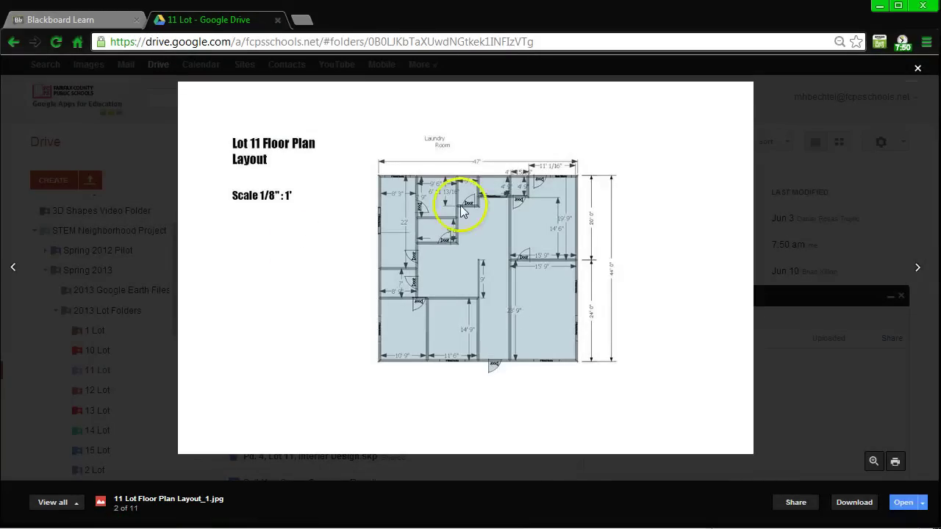
{"action": "left_click", "coordinate": [918, 69]}
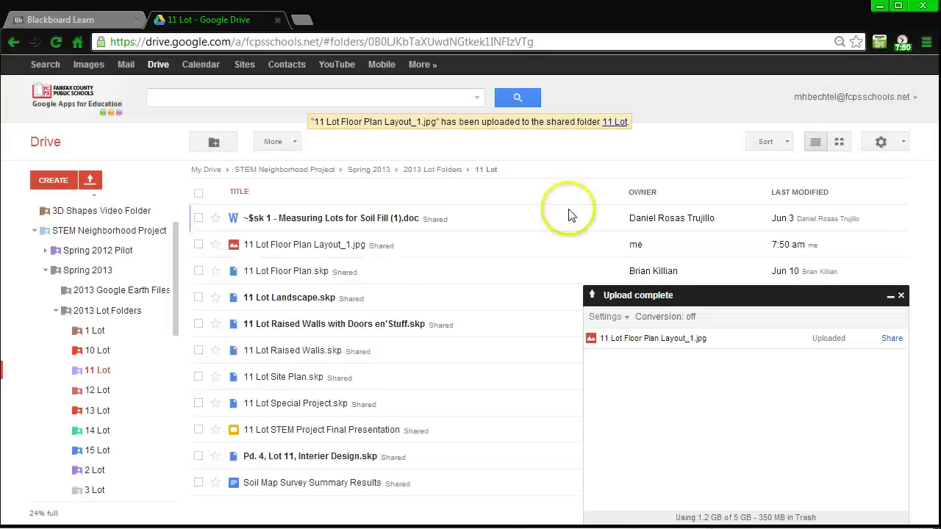